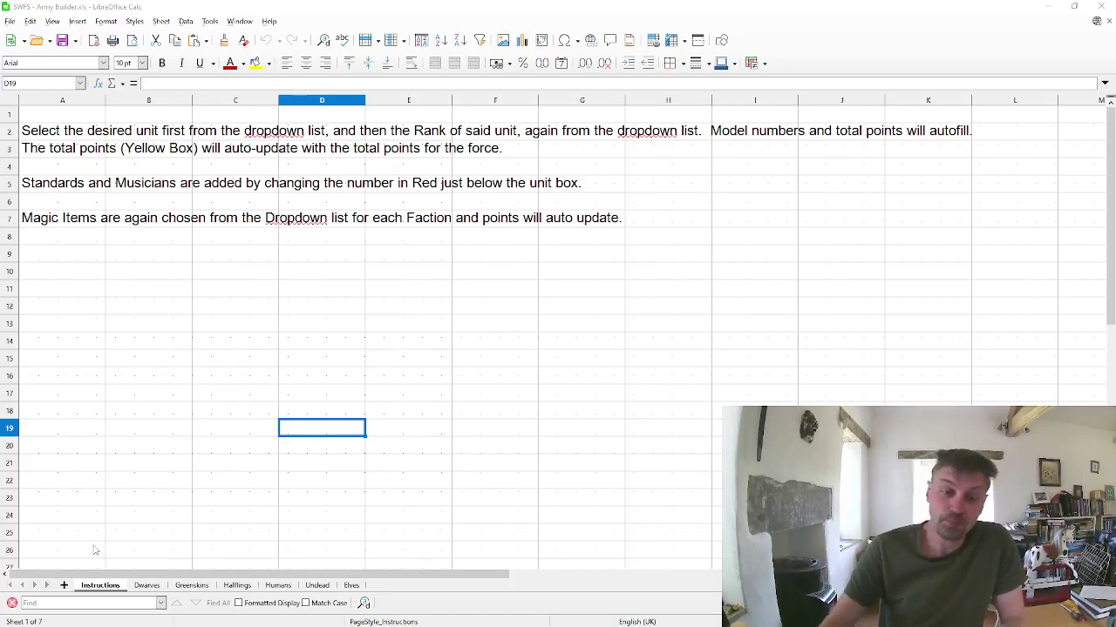
# Look through the faction sheets Dwarves, Greenskins, Halflings, Humans, Undead and Elves in turn
pyautogui.click(146, 585)
pyautogui.click(192, 587)
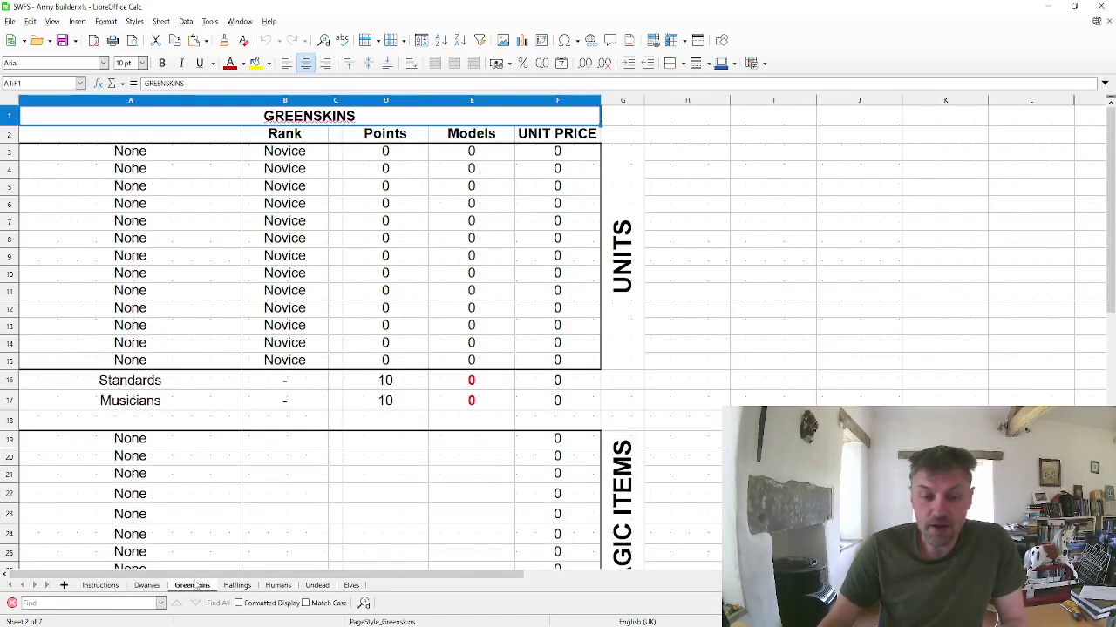
pyautogui.click(231, 586)
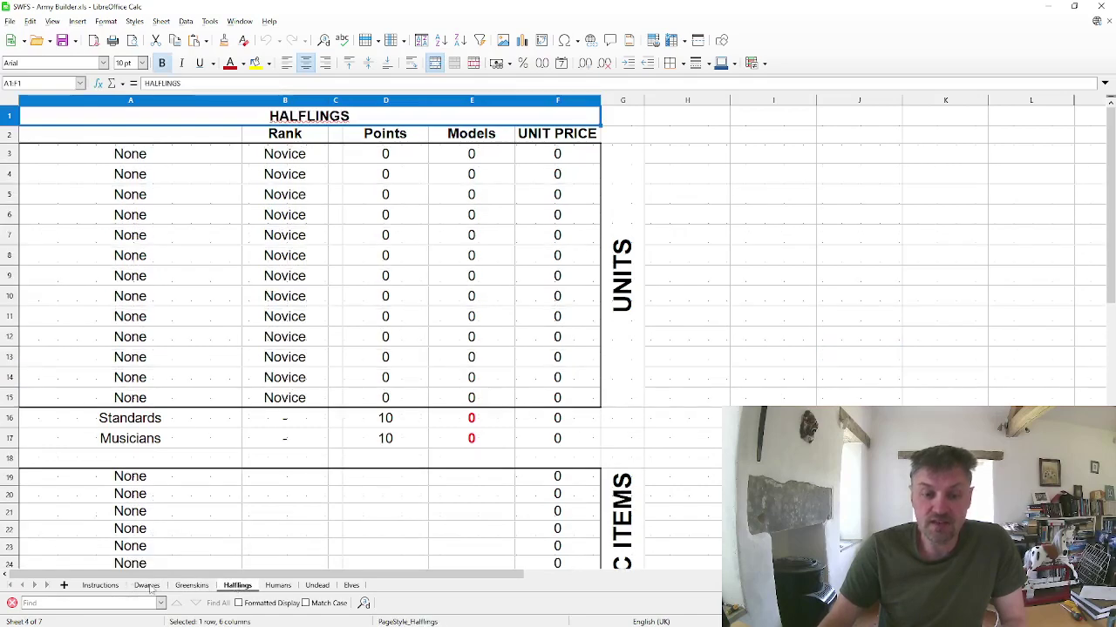
pyautogui.click(281, 589)
pyautogui.click(320, 588)
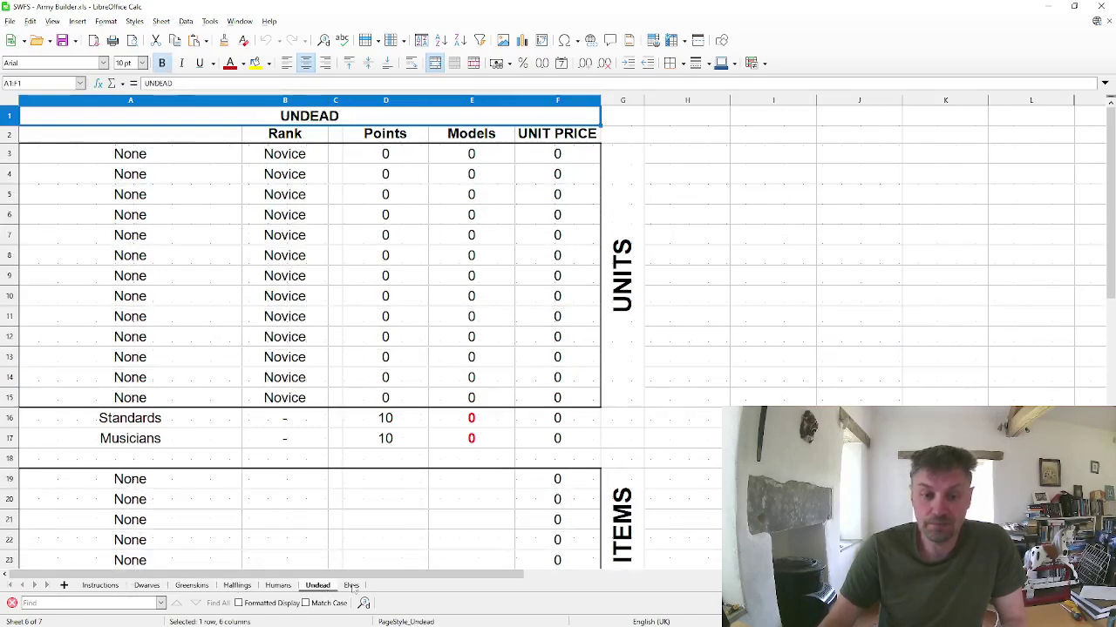
pyautogui.click(352, 587)
# On the Dwarves sheet, choose Runeguard as the first unit in cell A3 from its list of units
pyautogui.click(148, 587)
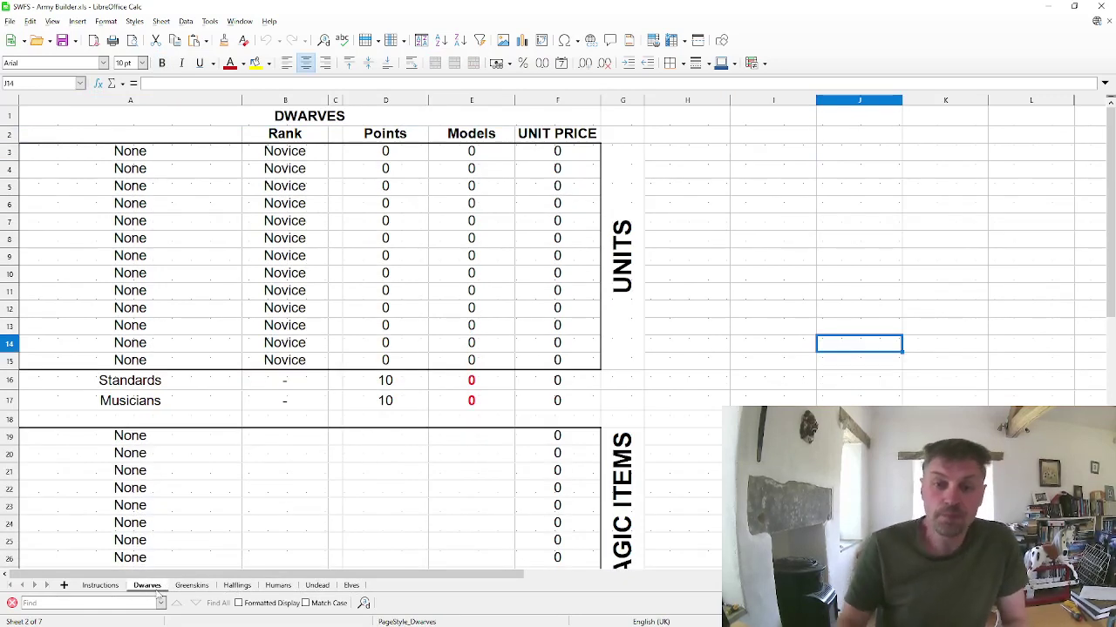
pyautogui.click(217, 152)
pyautogui.click(246, 154)
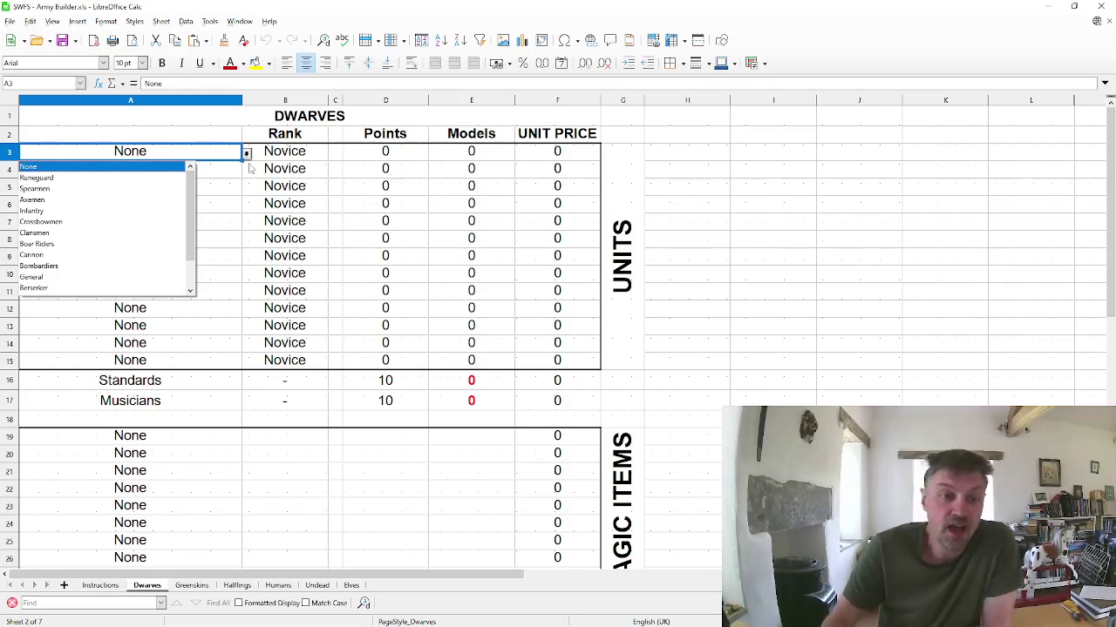
pyautogui.scroll(-2, 136, 245)
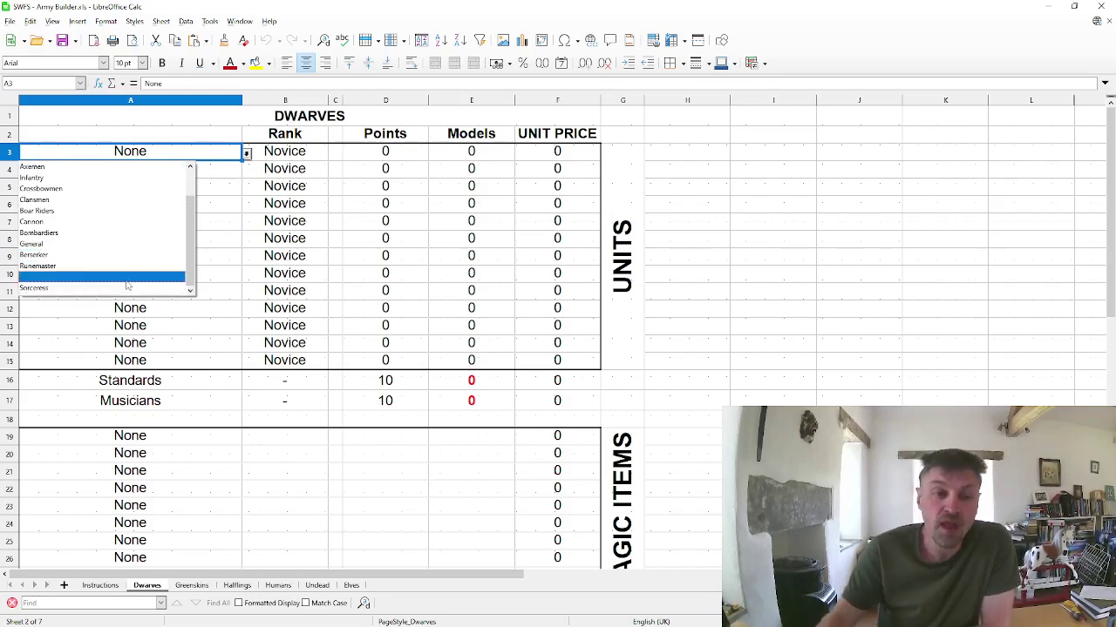
pyautogui.click(687, 200)
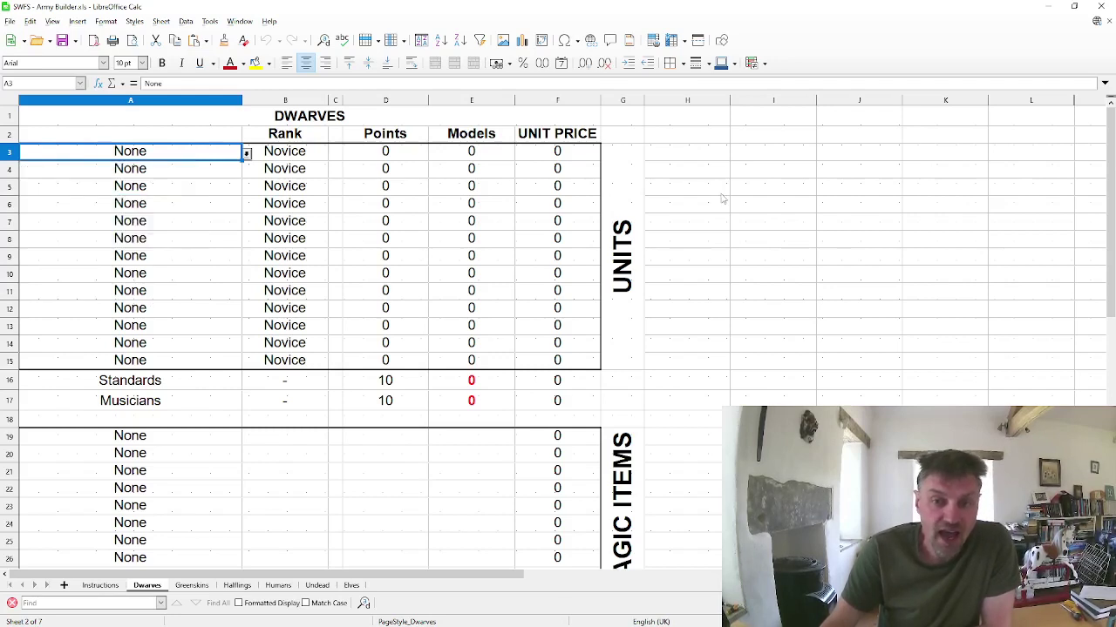
pyautogui.click(247, 154)
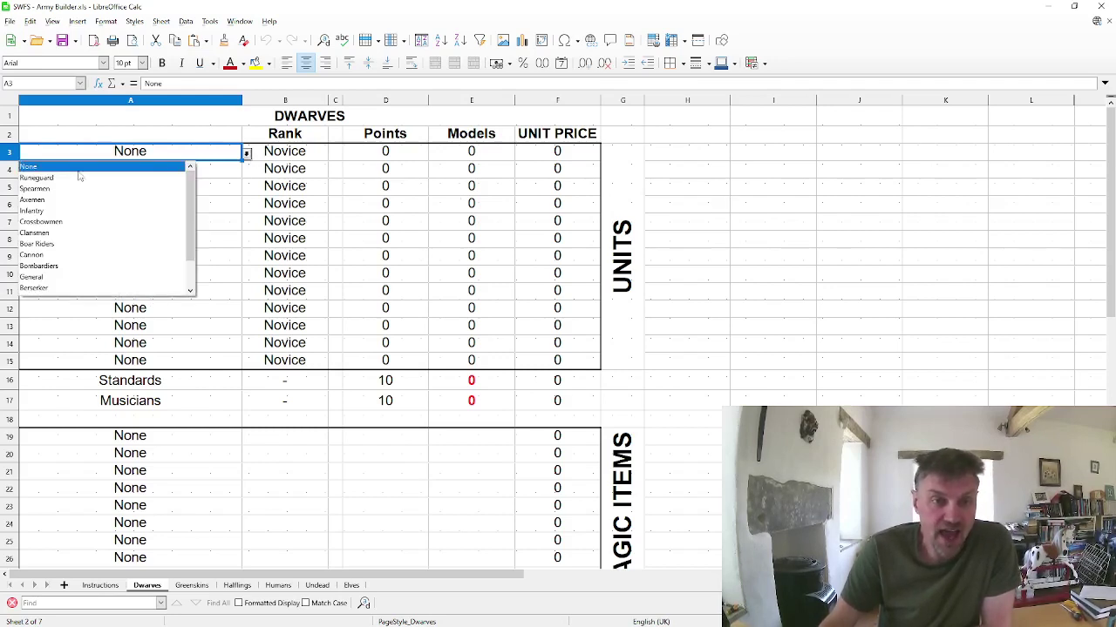
pyautogui.click(71, 179)
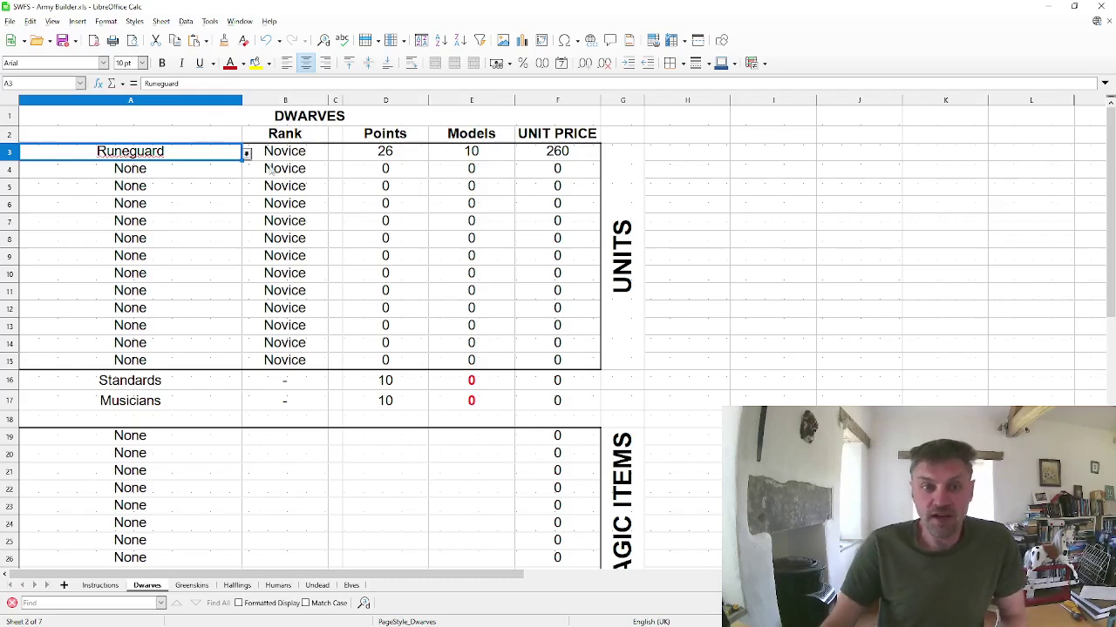
# Cycle the Runeguard unit's rank in B3 through Seasoned, Veteran and Novice twice, ending on Novice
pyautogui.click(312, 156)
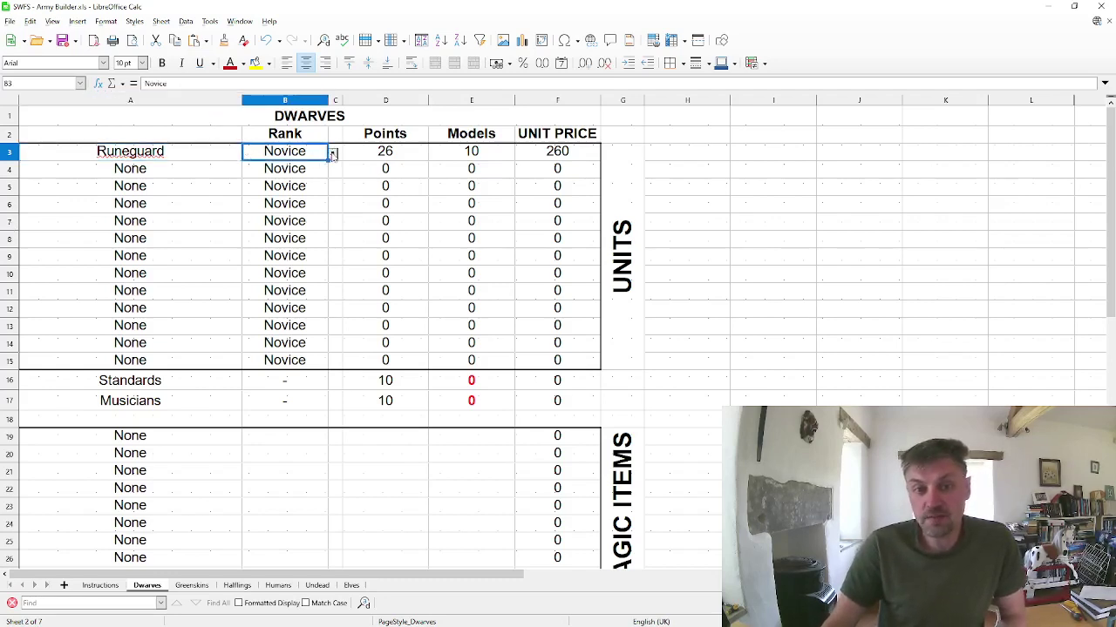
pyautogui.click(332, 153)
pyautogui.click(310, 185)
pyautogui.click(332, 153)
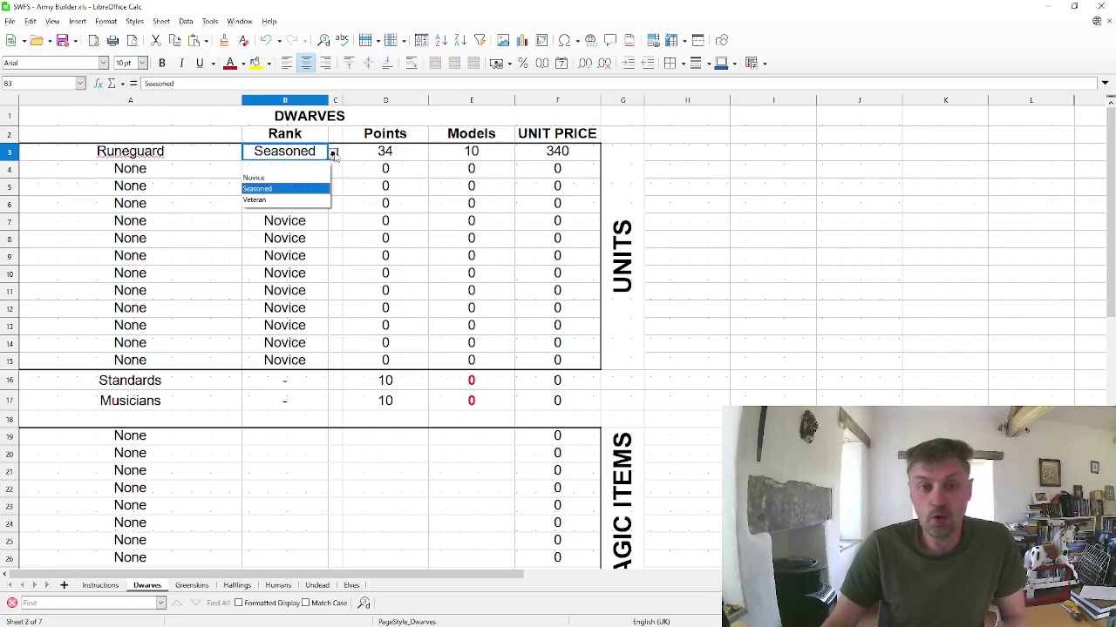
pyautogui.click(299, 202)
pyautogui.click(332, 154)
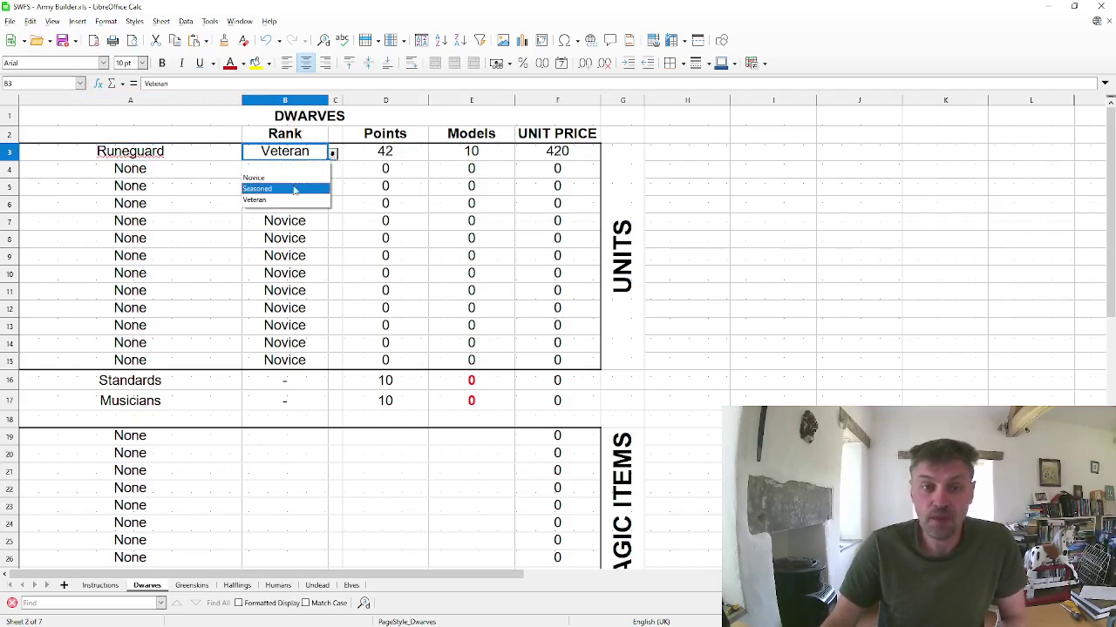
pyautogui.click(291, 176)
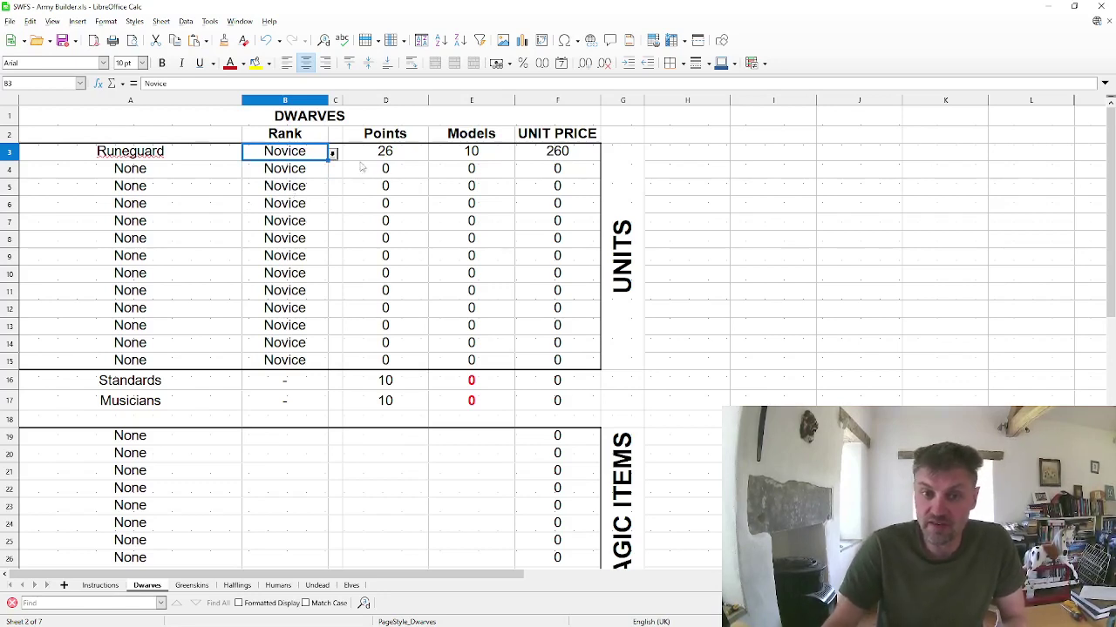
pyautogui.click(333, 154)
pyautogui.click(258, 188)
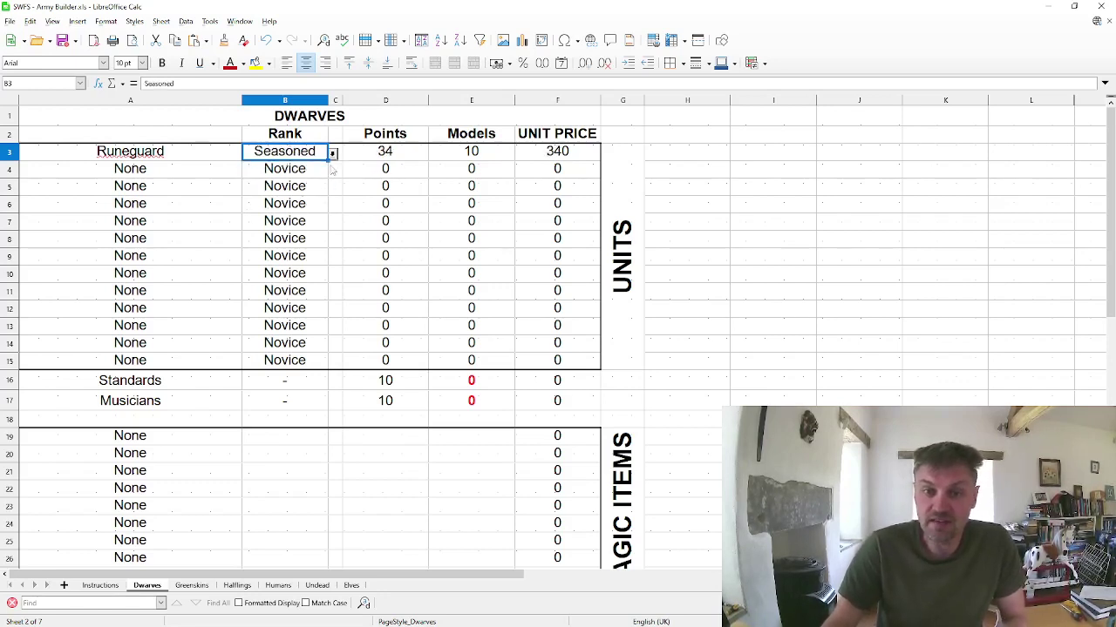
pyautogui.click(332, 153)
pyautogui.click(305, 199)
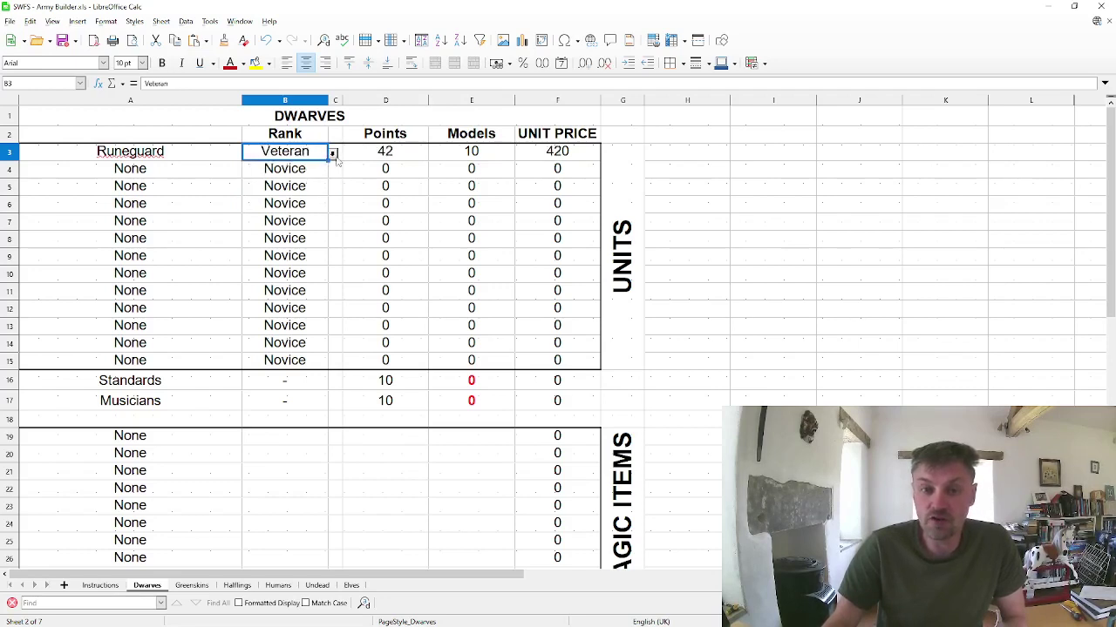
pyautogui.click(332, 153)
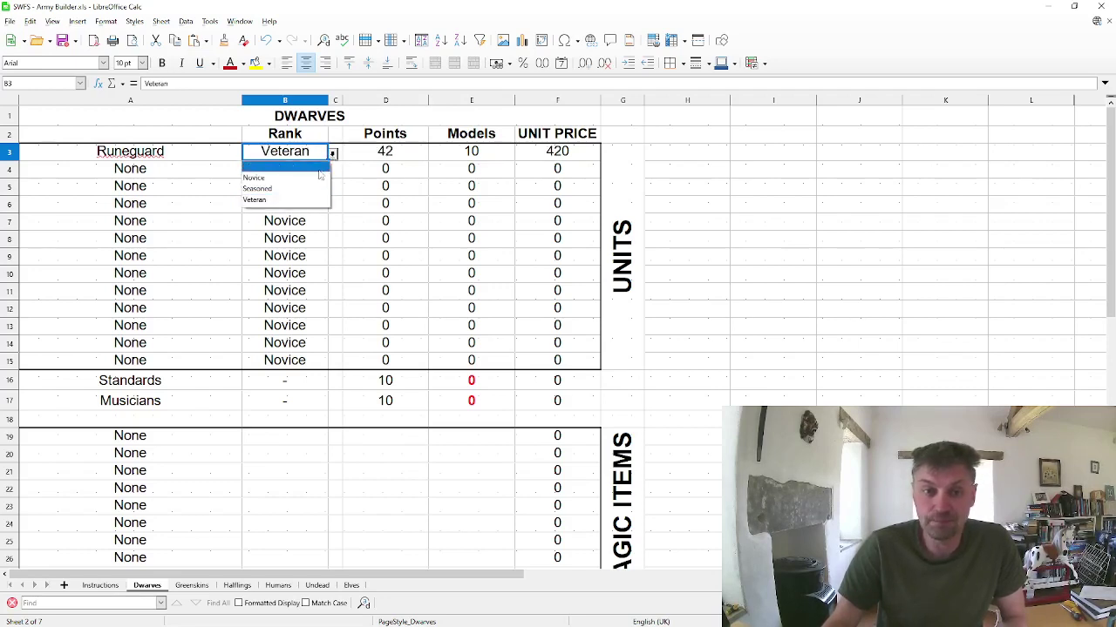
pyautogui.click(309, 176)
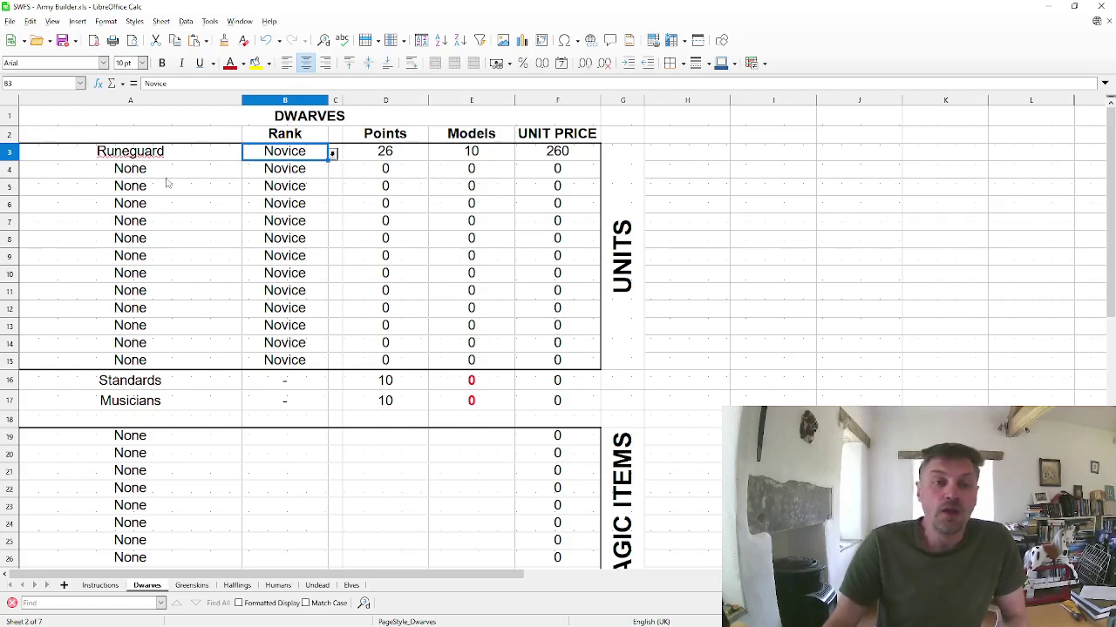
# Fill the second Dwarves unit slot in A4, trying Spearmen and Axemen before choosing Infantry
pyautogui.click(171, 173)
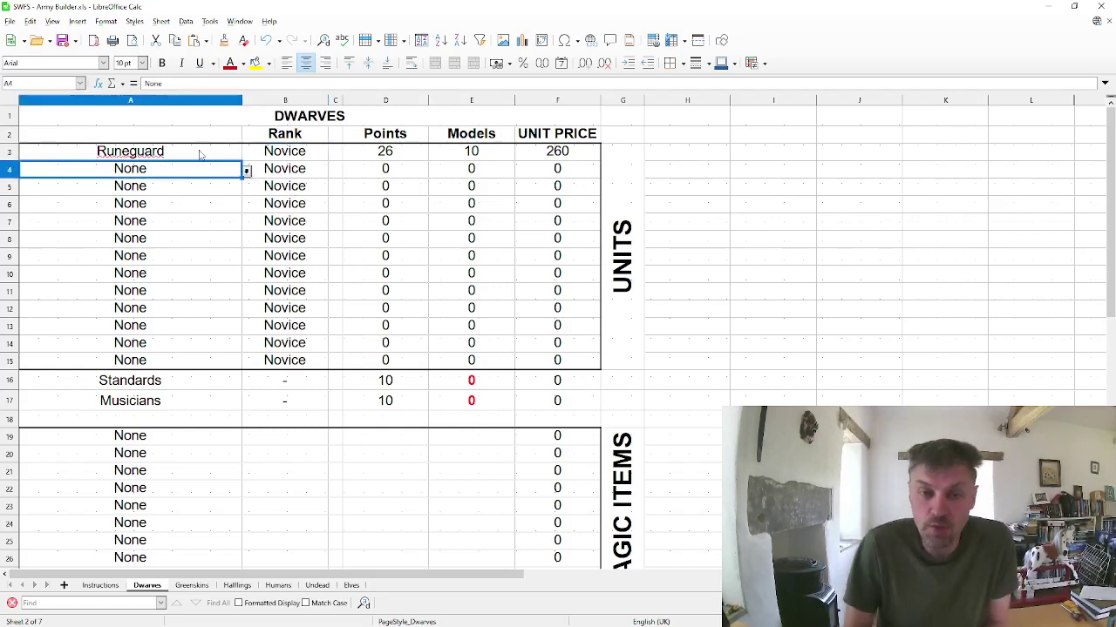
pyautogui.click(247, 172)
pyautogui.click(117, 206)
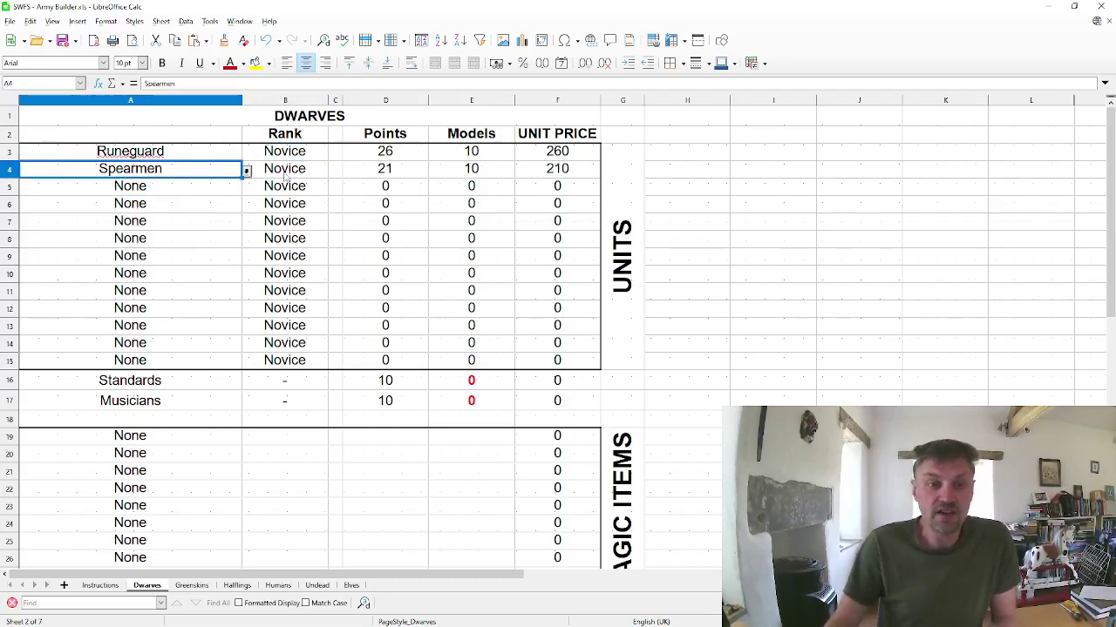
pyautogui.click(248, 172)
pyautogui.press('Down')
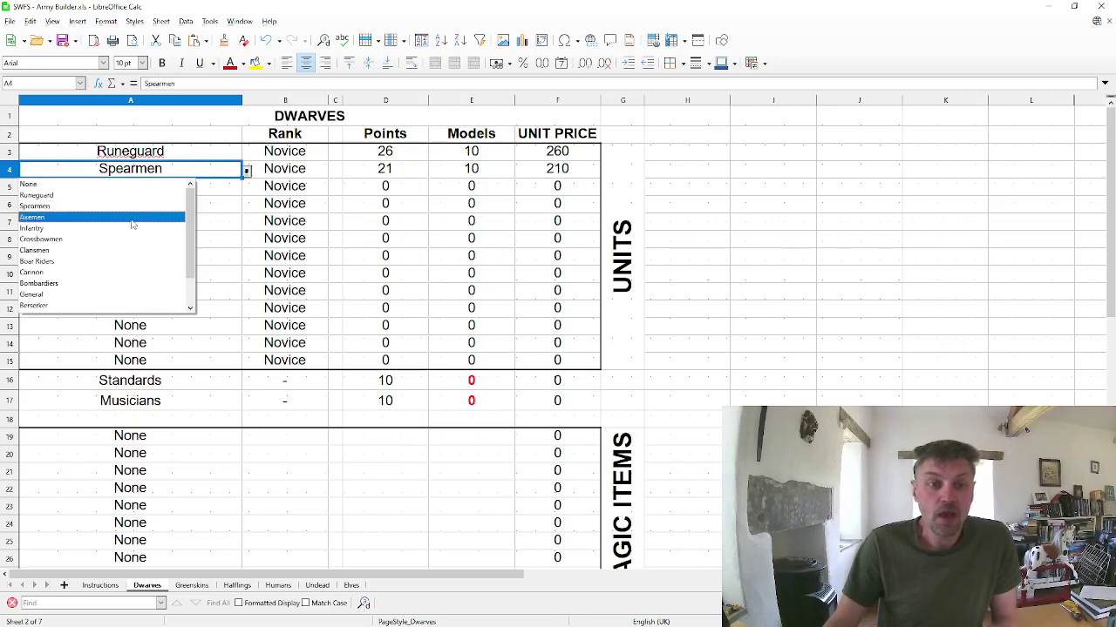
pyautogui.press('Return')
pyautogui.click(247, 171)
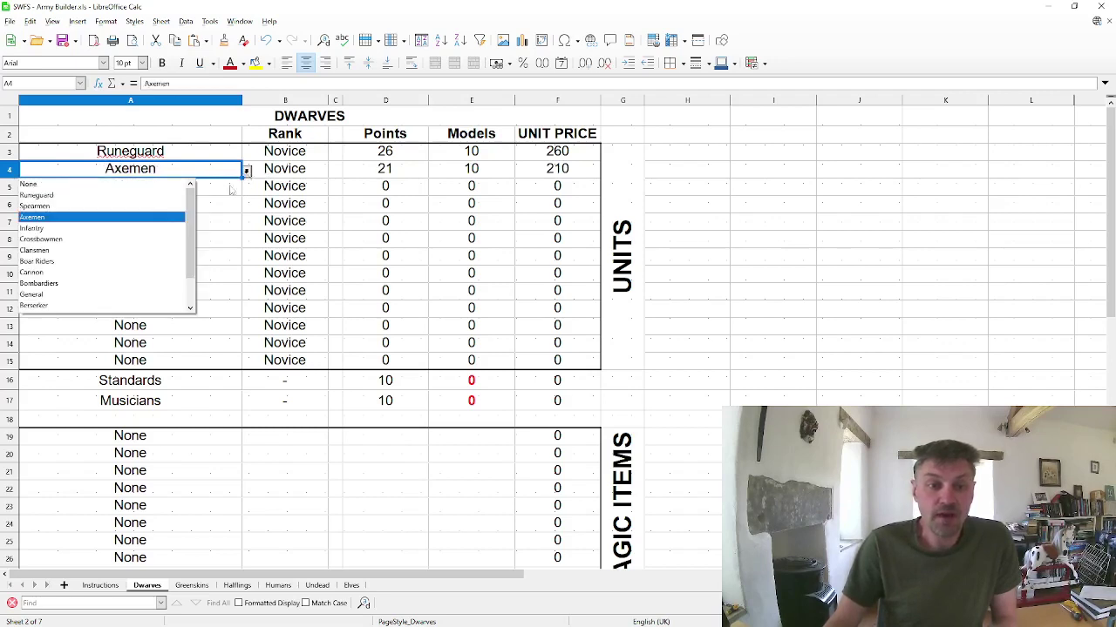
pyautogui.click(137, 229)
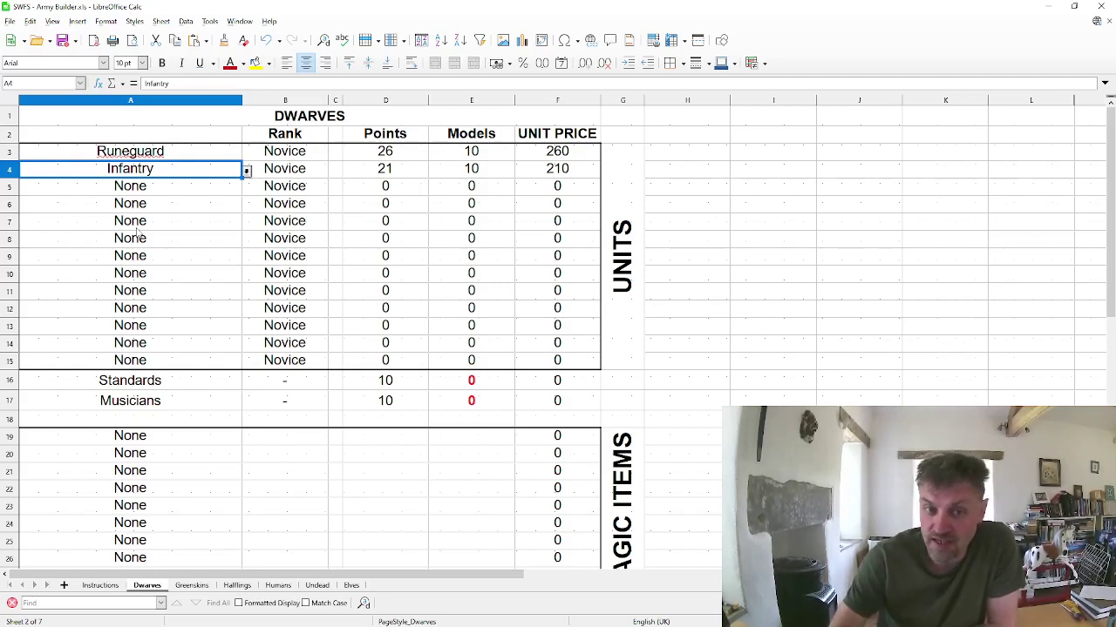
# Choose Crossbowmen as the third Dwarves unit in cell A5
pyautogui.click(230, 188)
pyautogui.click(246, 189)
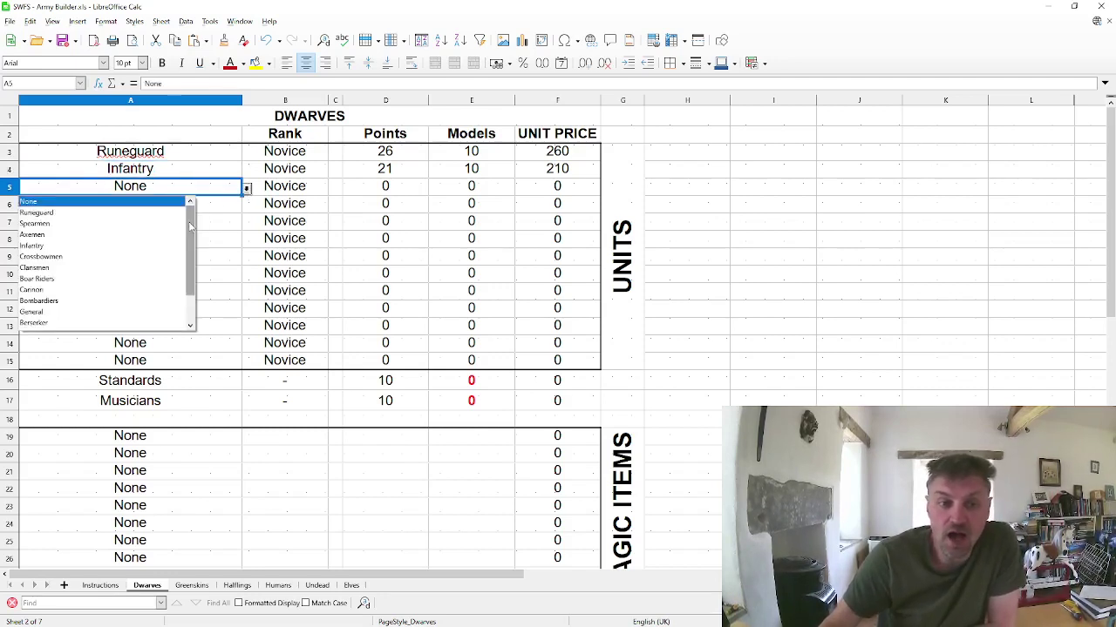
pyautogui.click(114, 259)
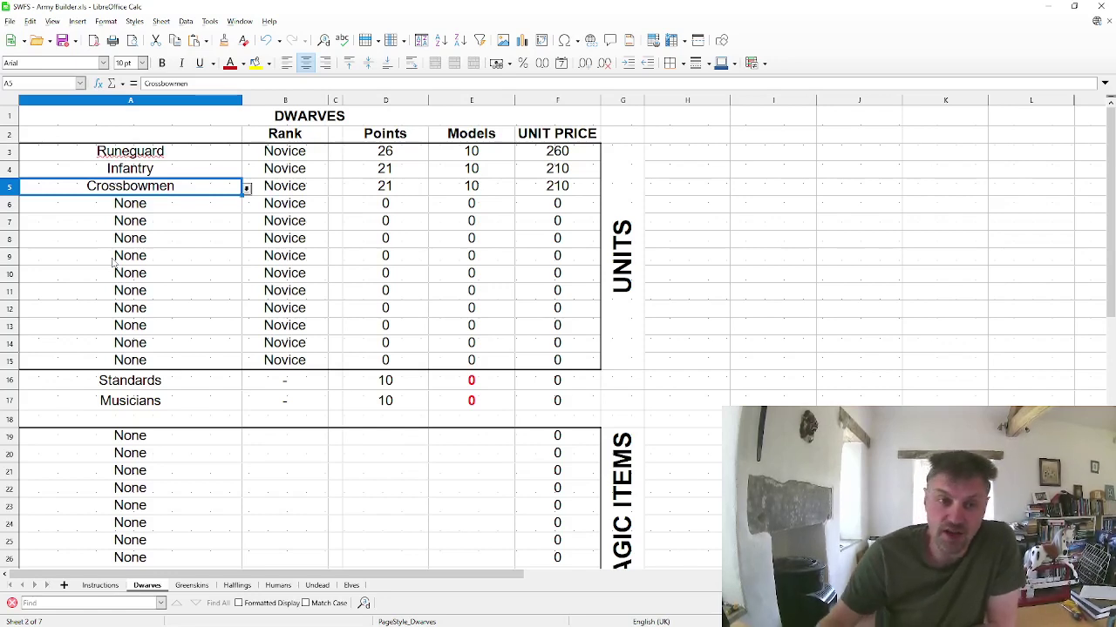
# Review the unit choices available for the Infantry slot in A4 and return to cell A5
pyautogui.click(166, 172)
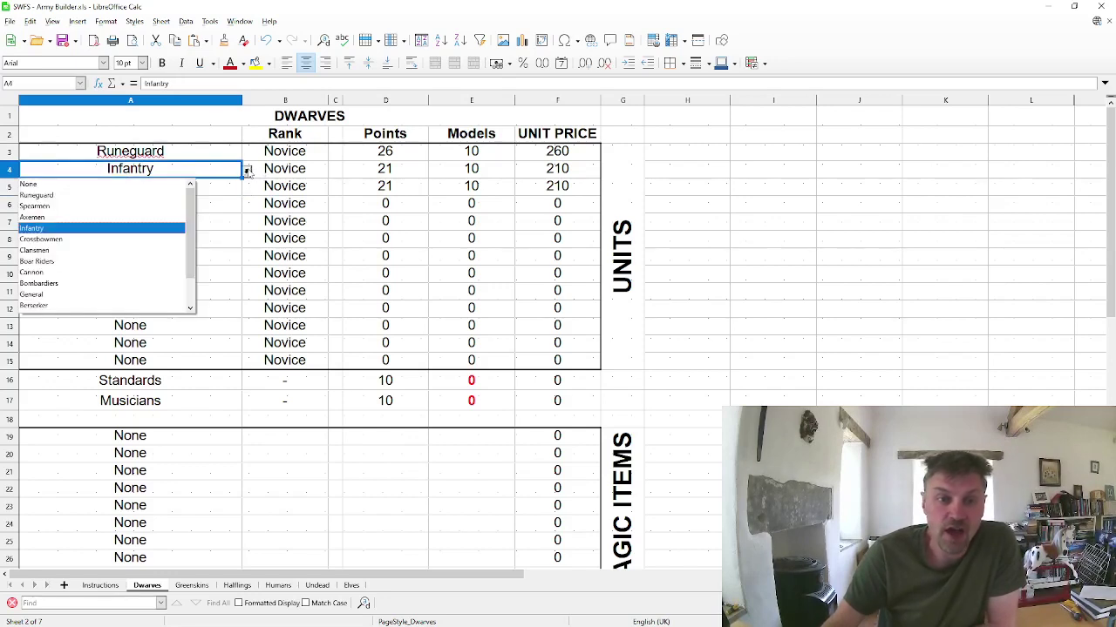
pyautogui.click(248, 172)
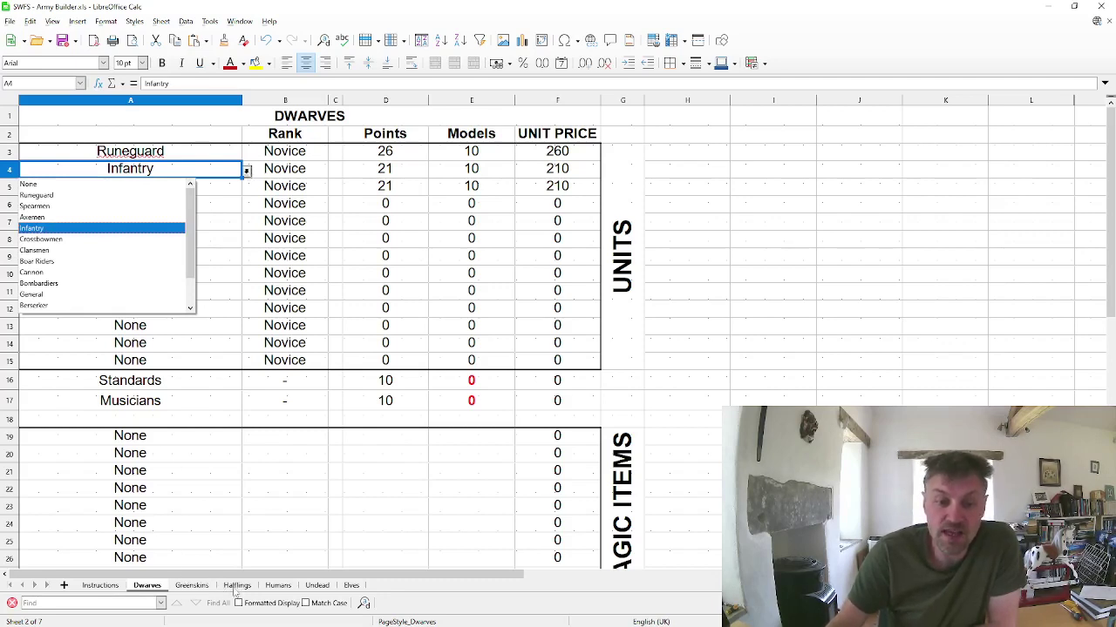
pyautogui.press('Escape')
pyautogui.click(220, 190)
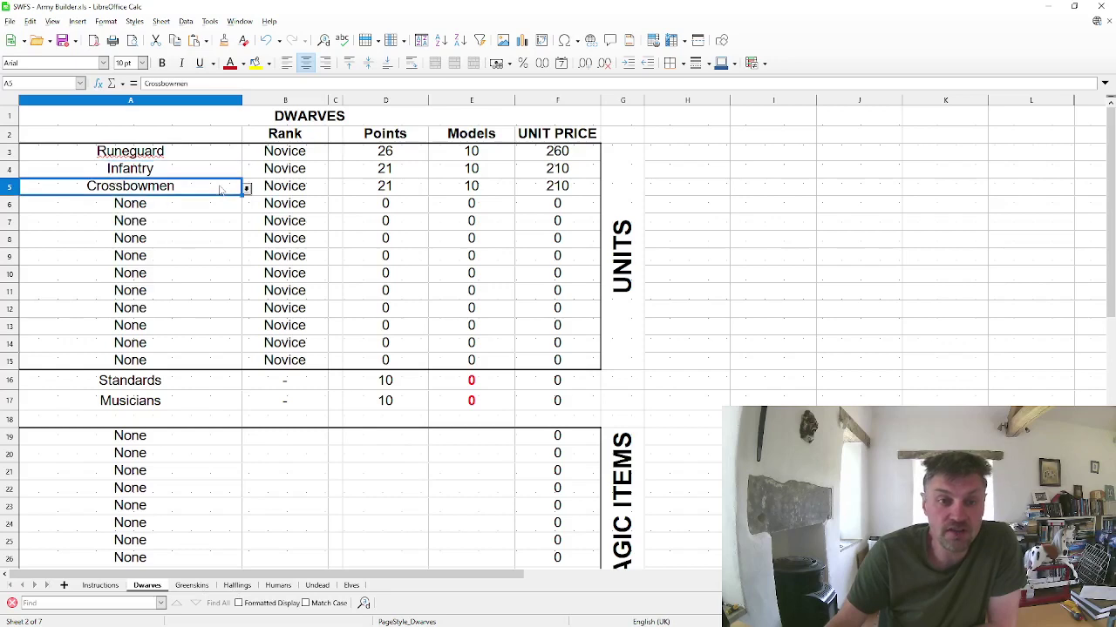
# Switch to the Greenskins sheet and examine the units offered for its first slot in A3
pyautogui.click(192, 588)
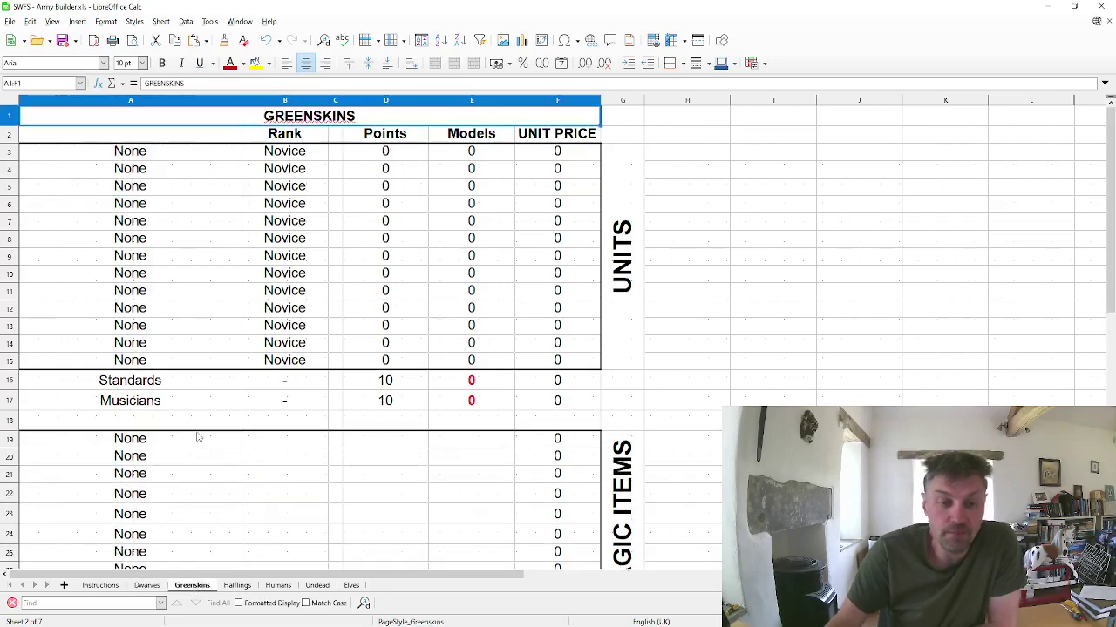
pyautogui.click(231, 153)
pyautogui.click(247, 154)
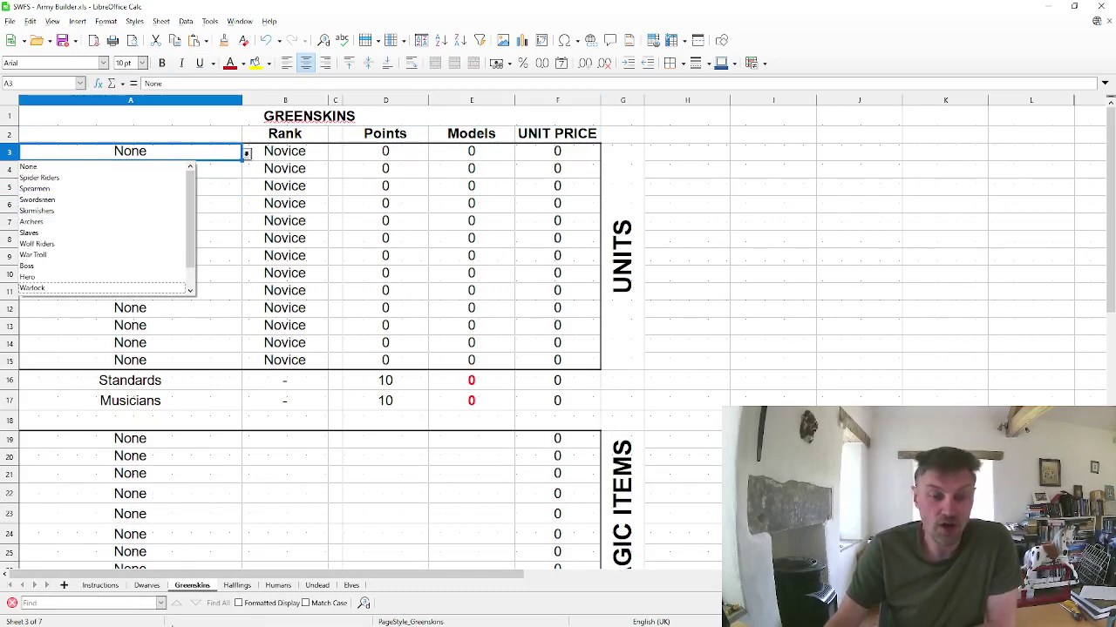
pyautogui.press('Escape')
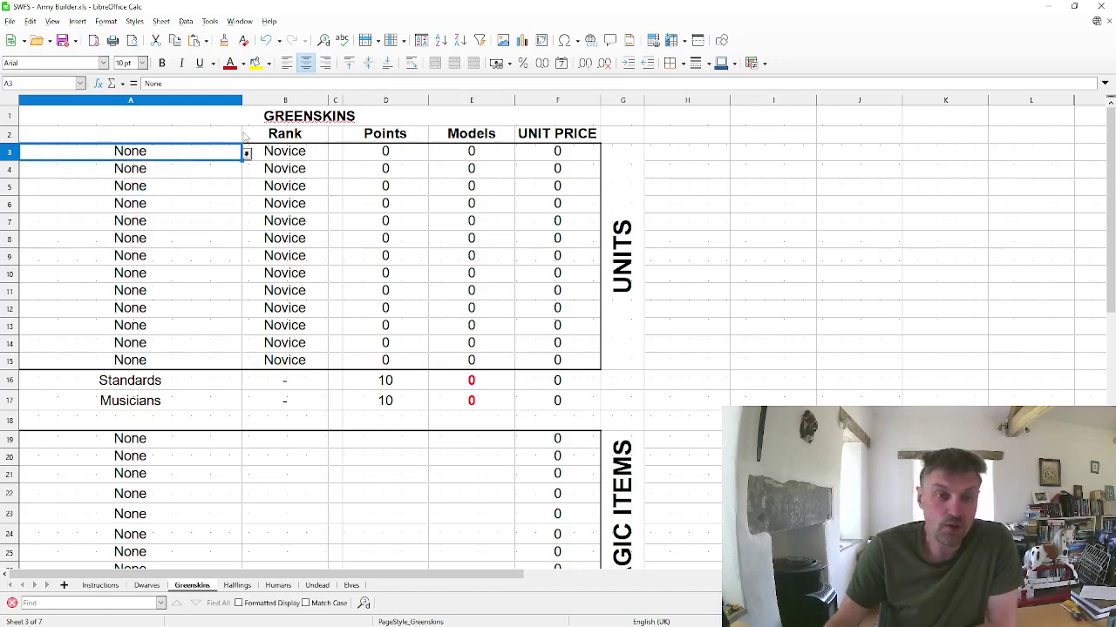
pyautogui.click(247, 152)
pyautogui.click(237, 152)
pyautogui.click(247, 154)
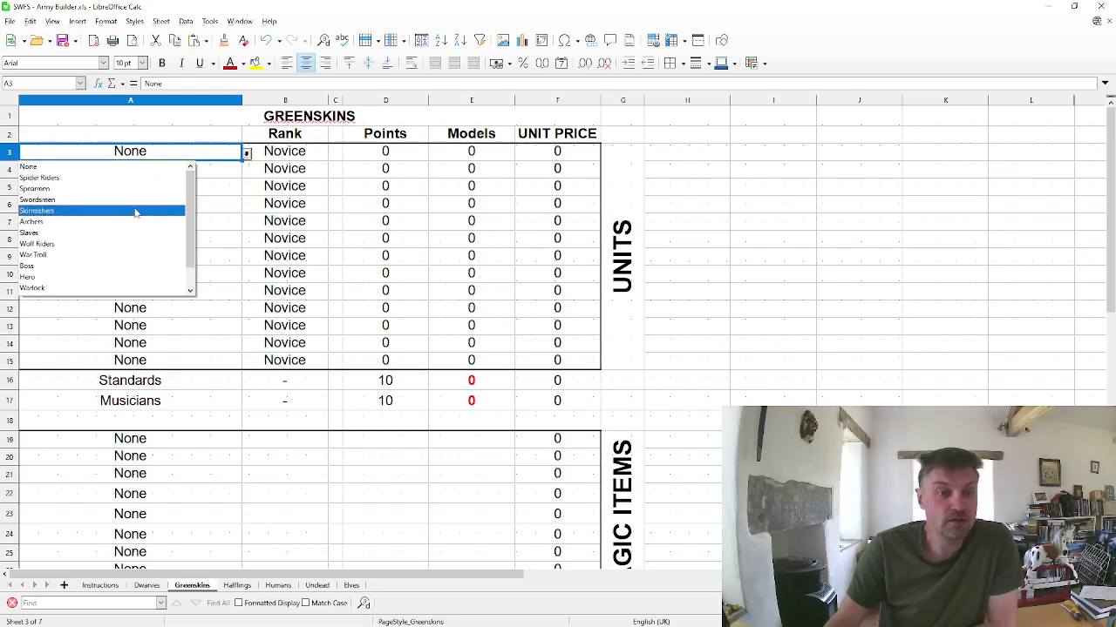
# Switch to the Humans sheet and examine the units offered for its first slot in A3
pyautogui.click(284, 589)
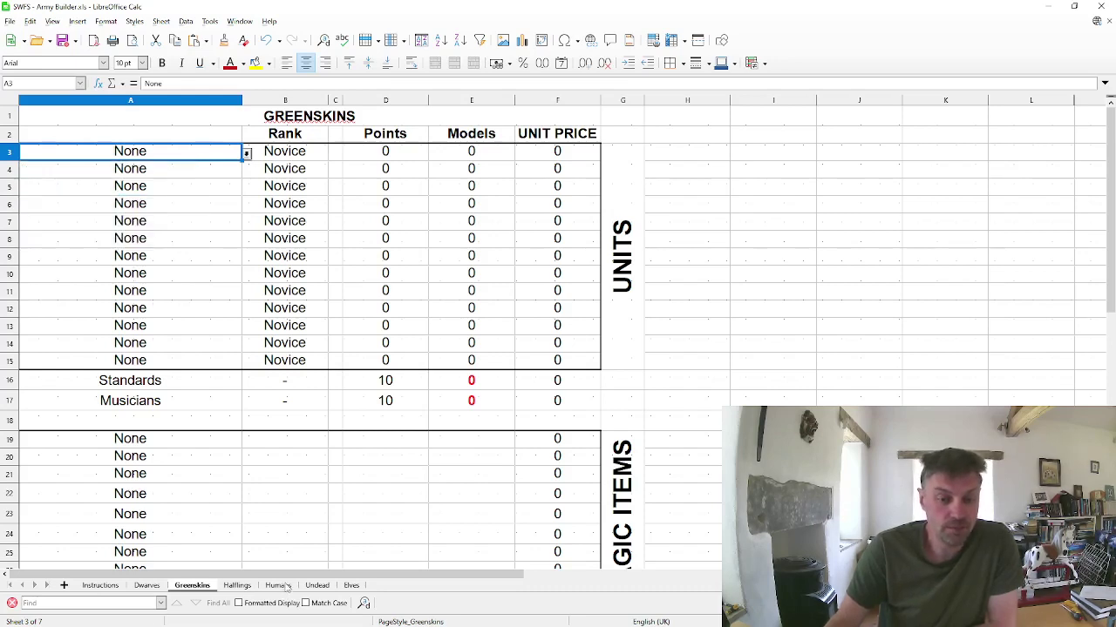
pyautogui.doubleClick(287, 589)
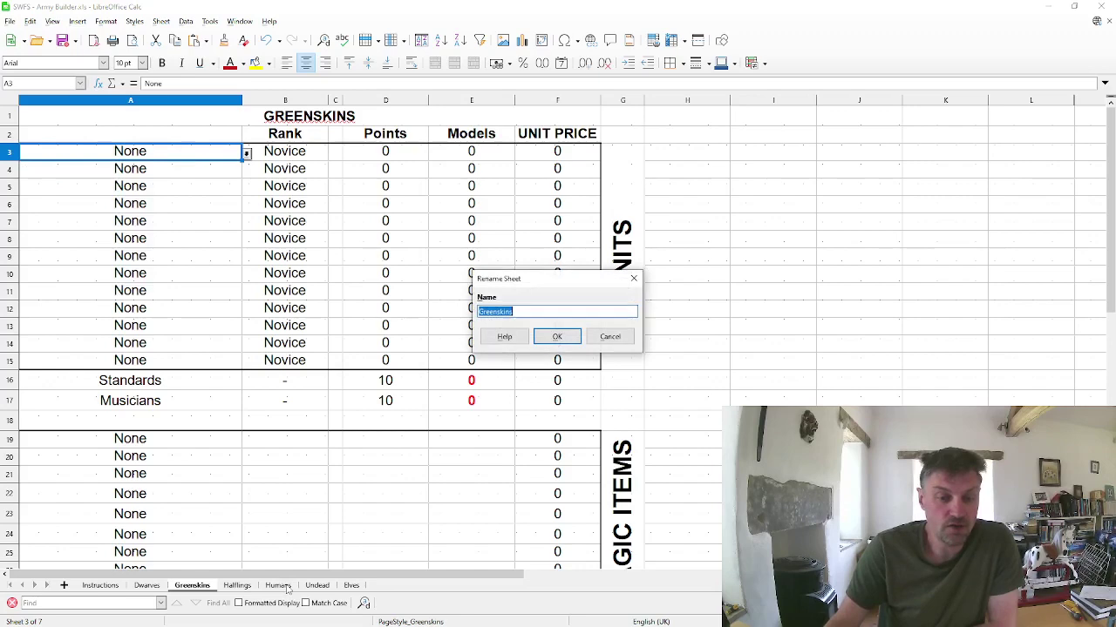
pyautogui.click(610, 336)
pyautogui.click(278, 584)
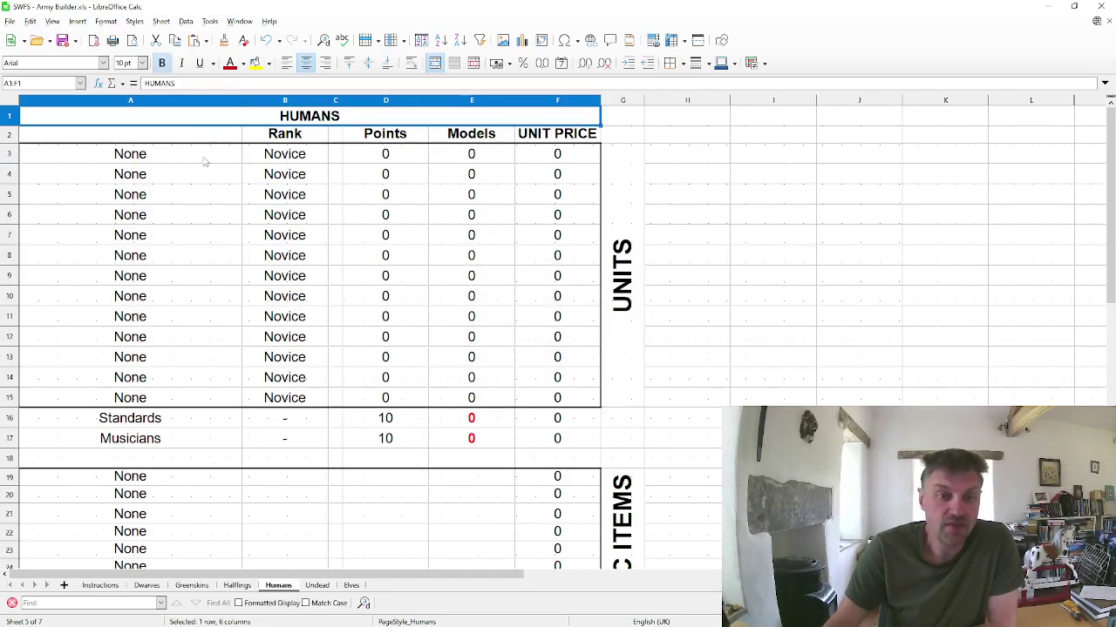
pyautogui.click(247, 156)
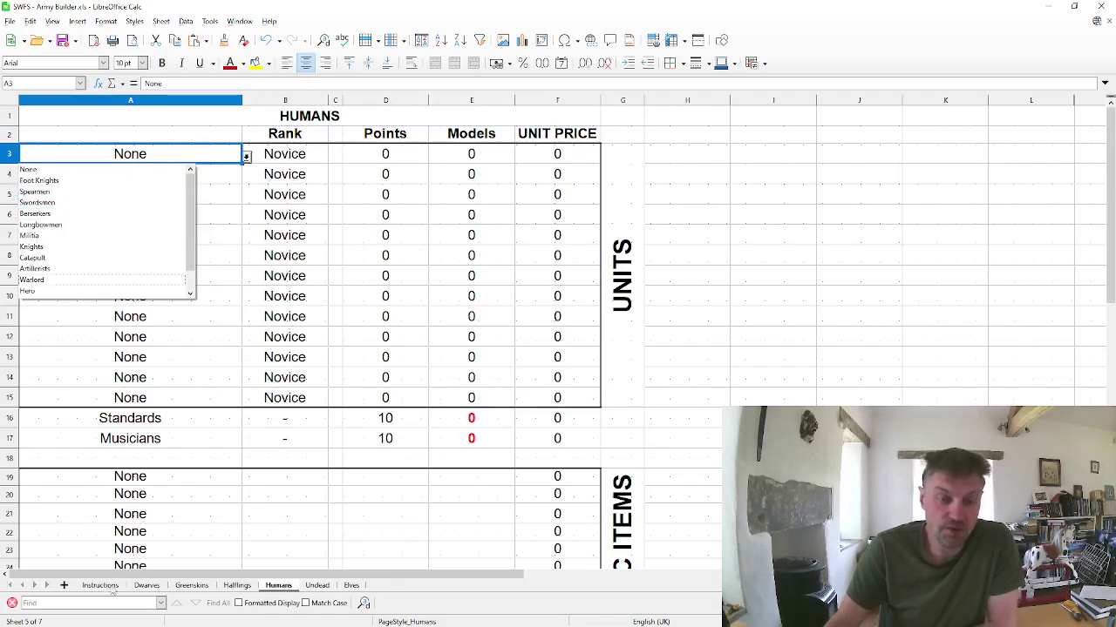
# Return to the Dwarves sheet and choose Clansmen as the fourth unit in cell A6
pyautogui.click(144, 584)
pyautogui.click(146, 585)
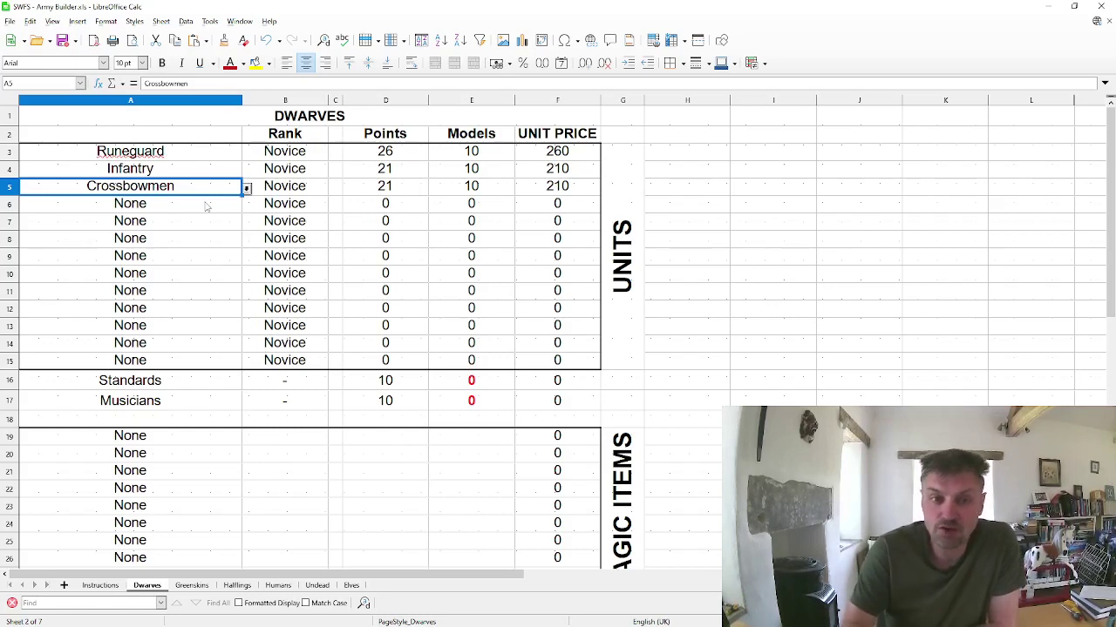
pyautogui.click(207, 207)
pyautogui.click(247, 206)
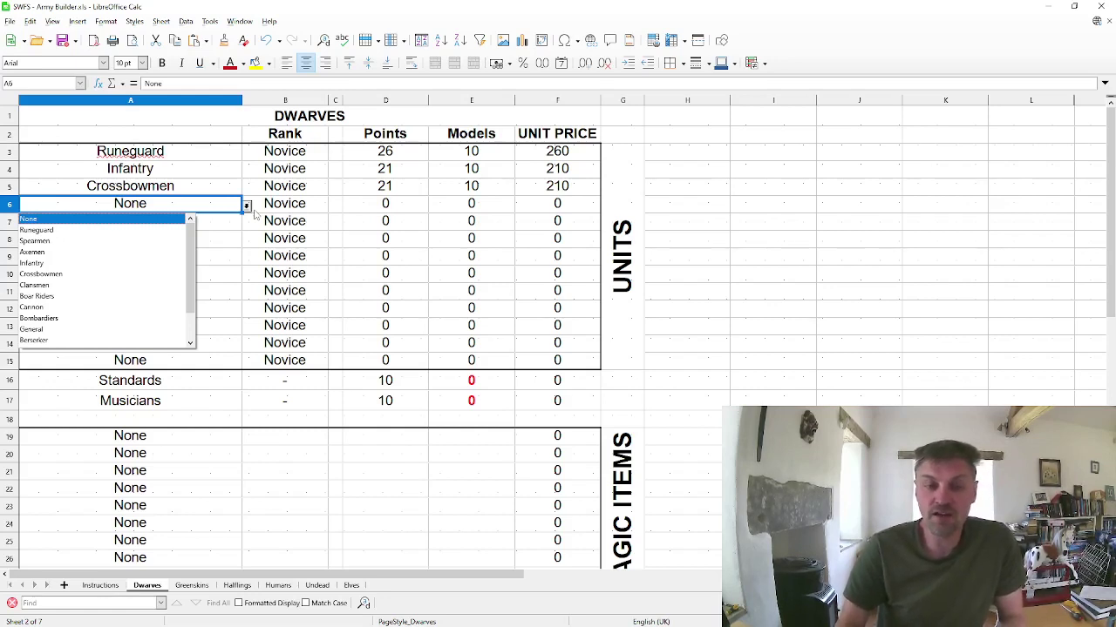
pyautogui.click(98, 286)
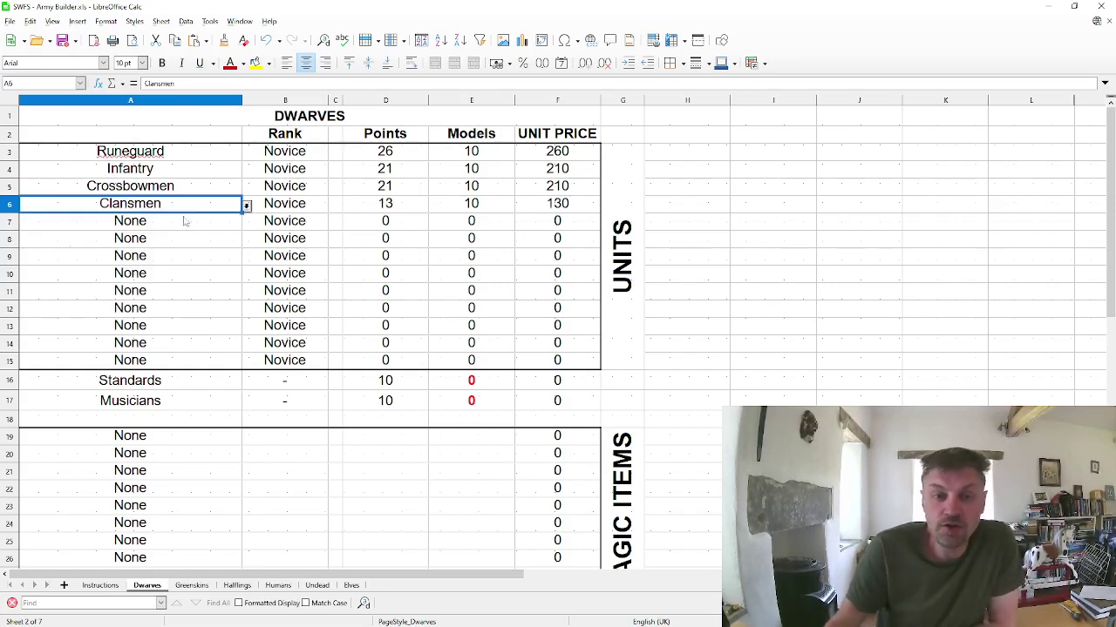
# Set the rank of the Clansmen unit in B6 to Veteran
pyautogui.click(285, 209)
pyautogui.click(332, 206)
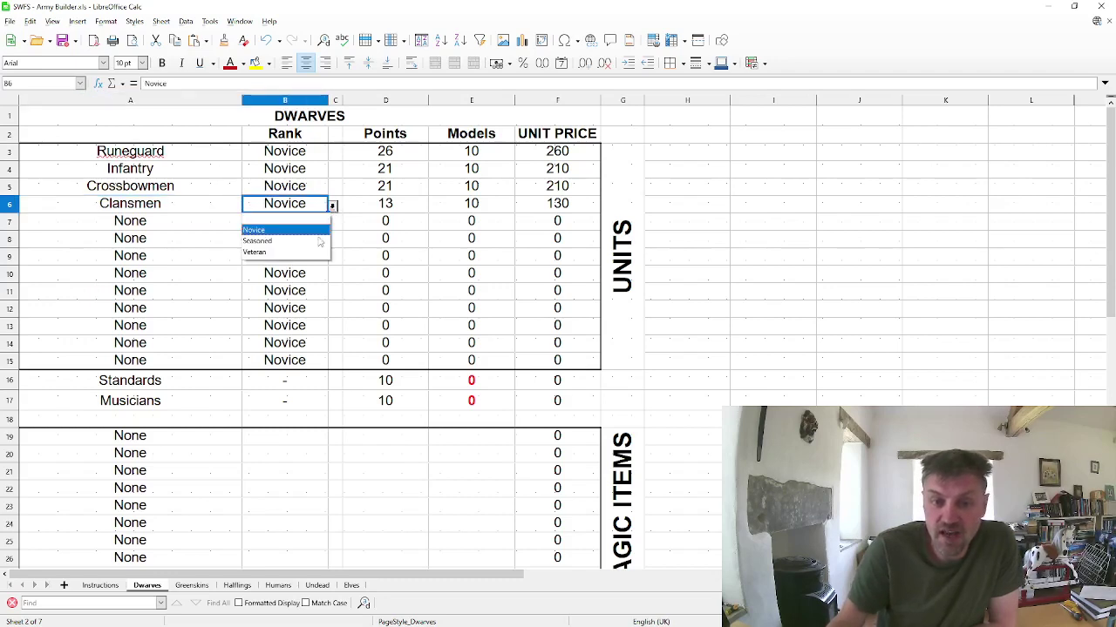
pyautogui.click(303, 255)
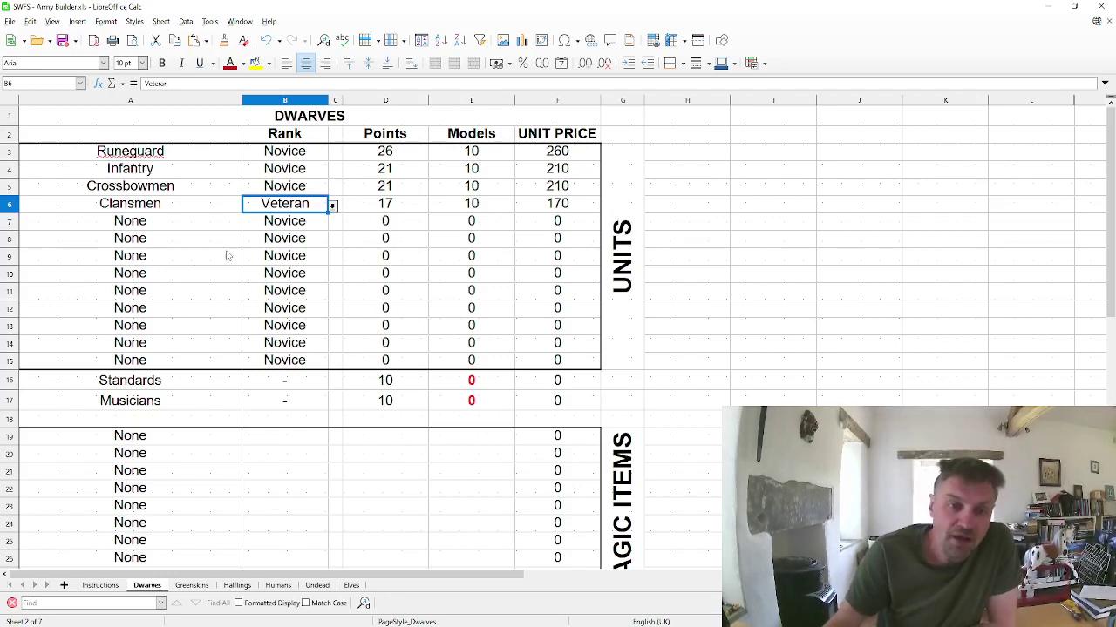
# Choose Boar Riders as the unit in cell A7 and Cannon in cell A8
pyautogui.click(240, 229)
pyautogui.click(246, 223)
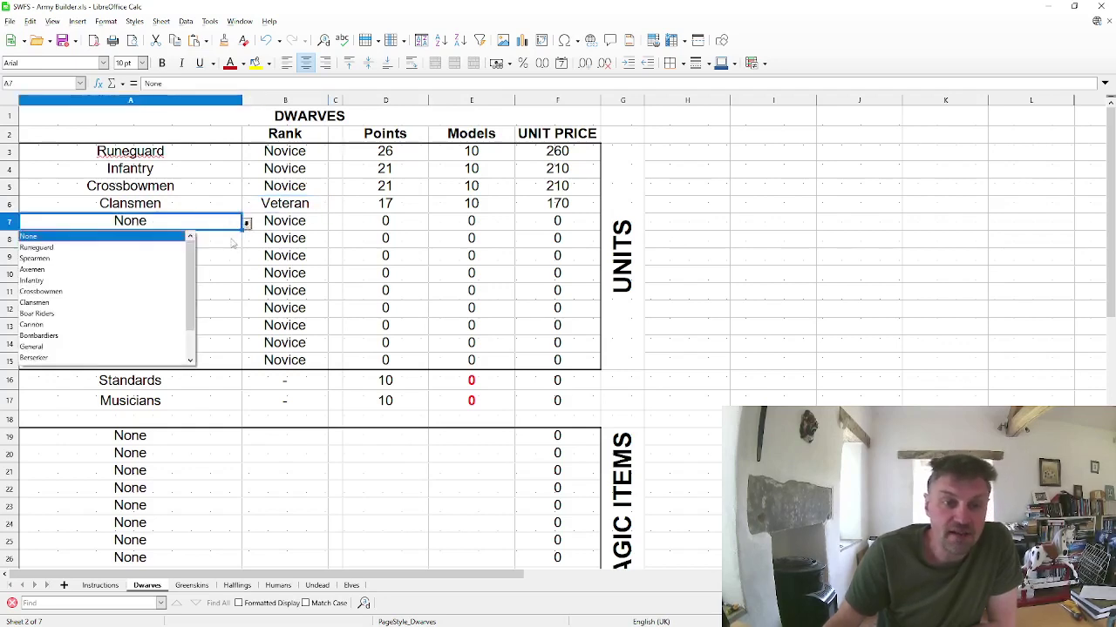
pyautogui.click(164, 313)
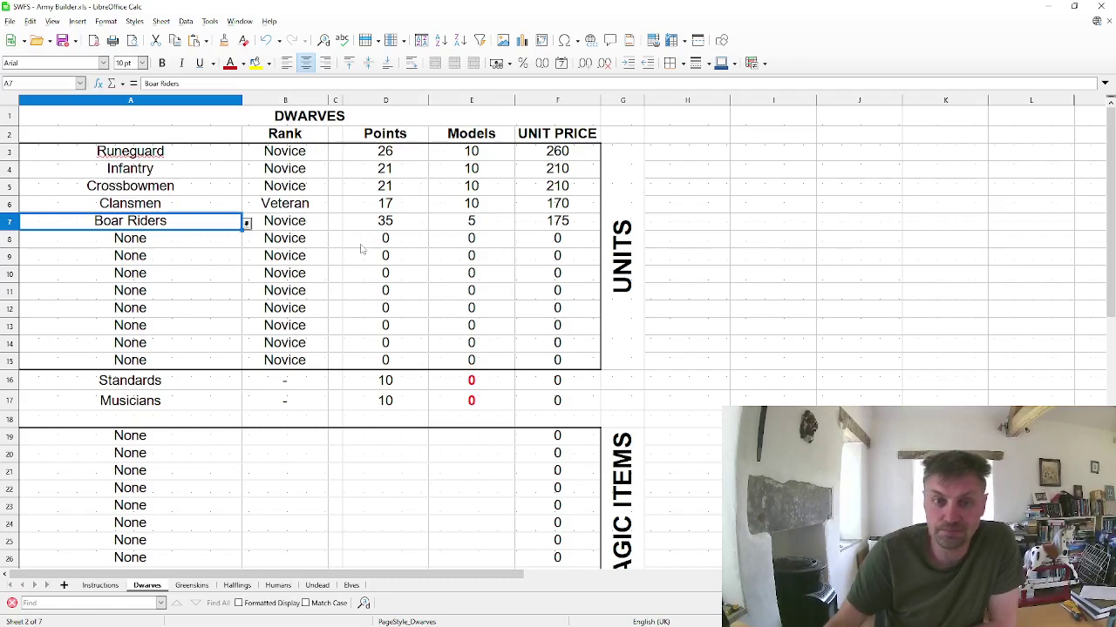
pyautogui.click(197, 244)
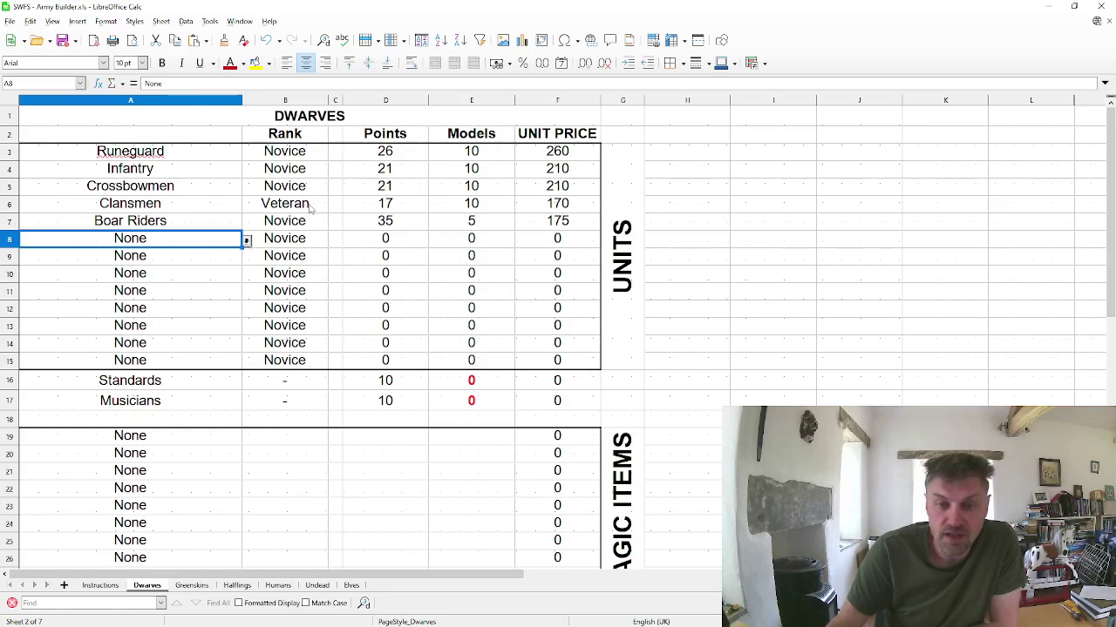
pyautogui.click(248, 242)
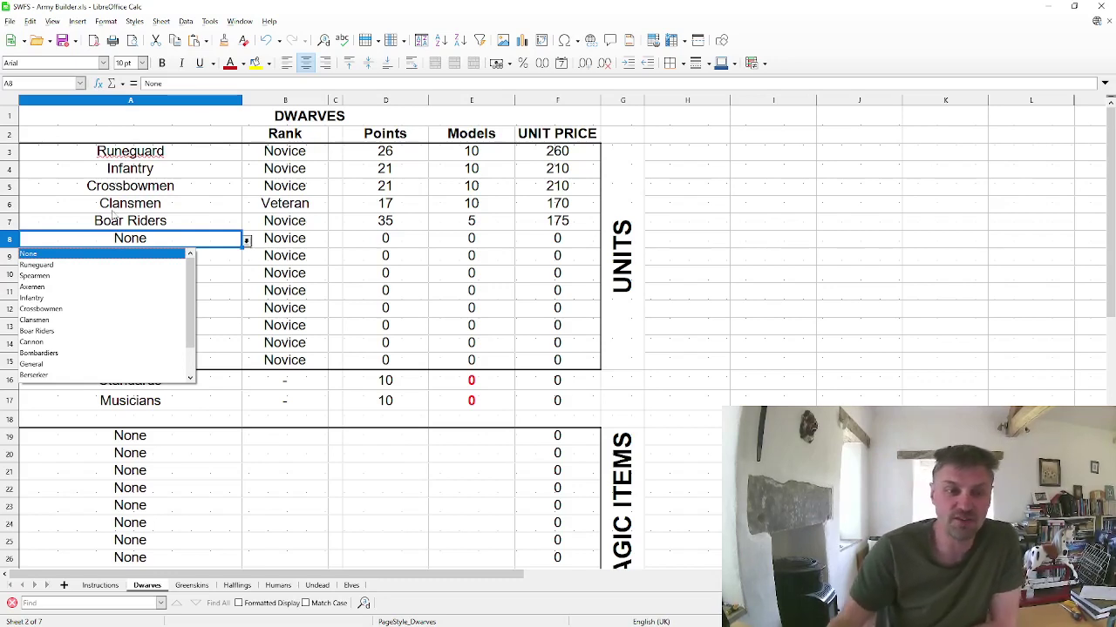
pyautogui.click(103, 352)
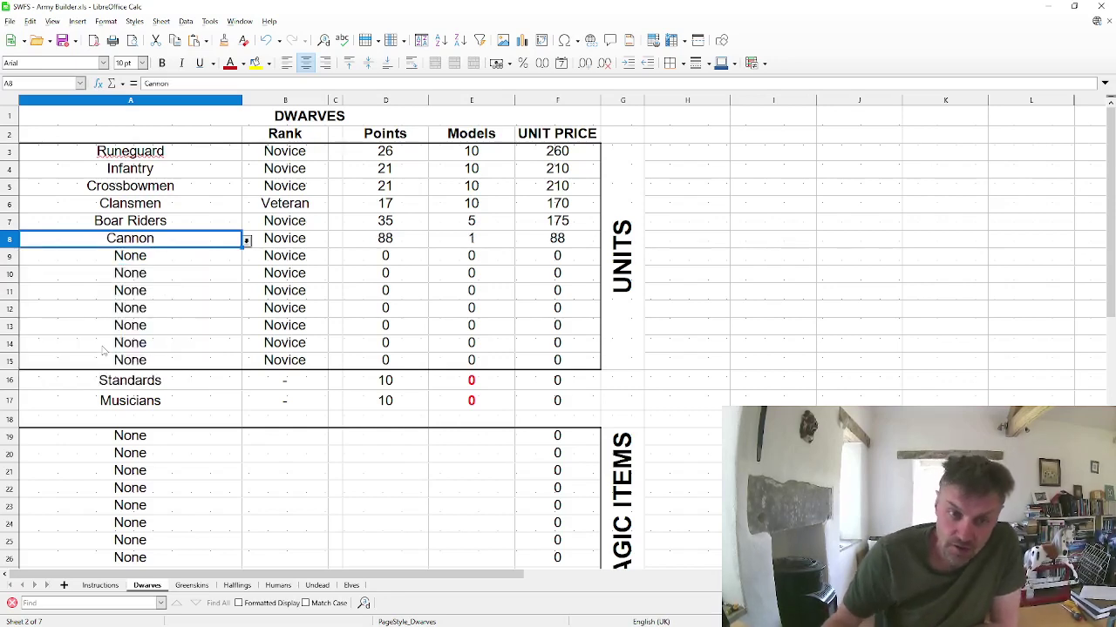
# Try the Seasoned rank for the Cannon in B8 and set it back to Novice
pyautogui.click(306, 242)
pyautogui.click(332, 241)
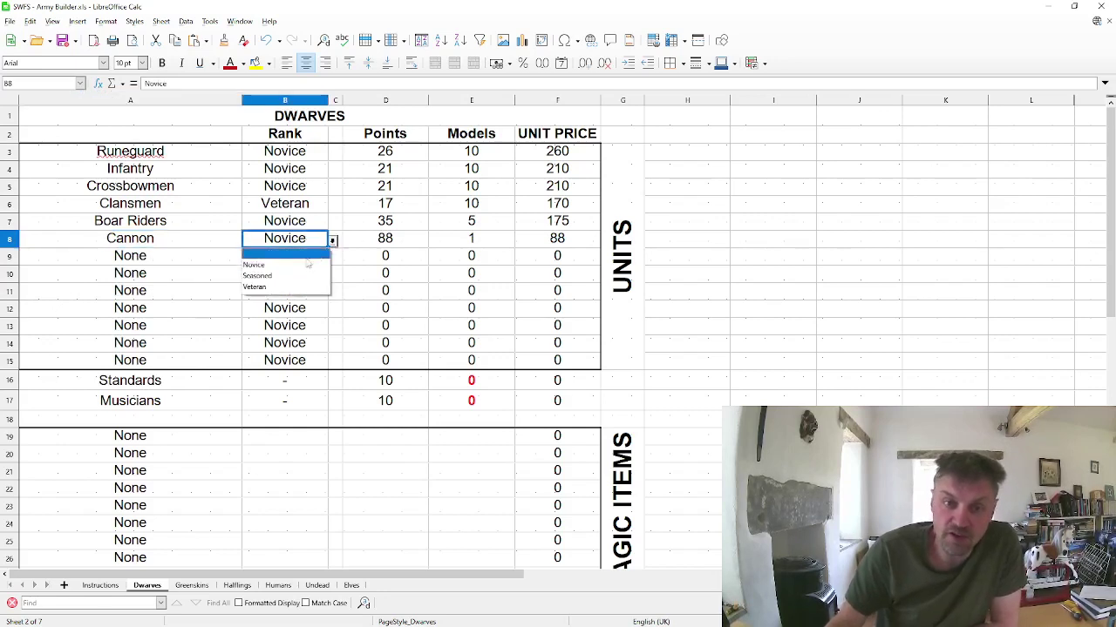
pyautogui.click(261, 275)
pyautogui.click(332, 241)
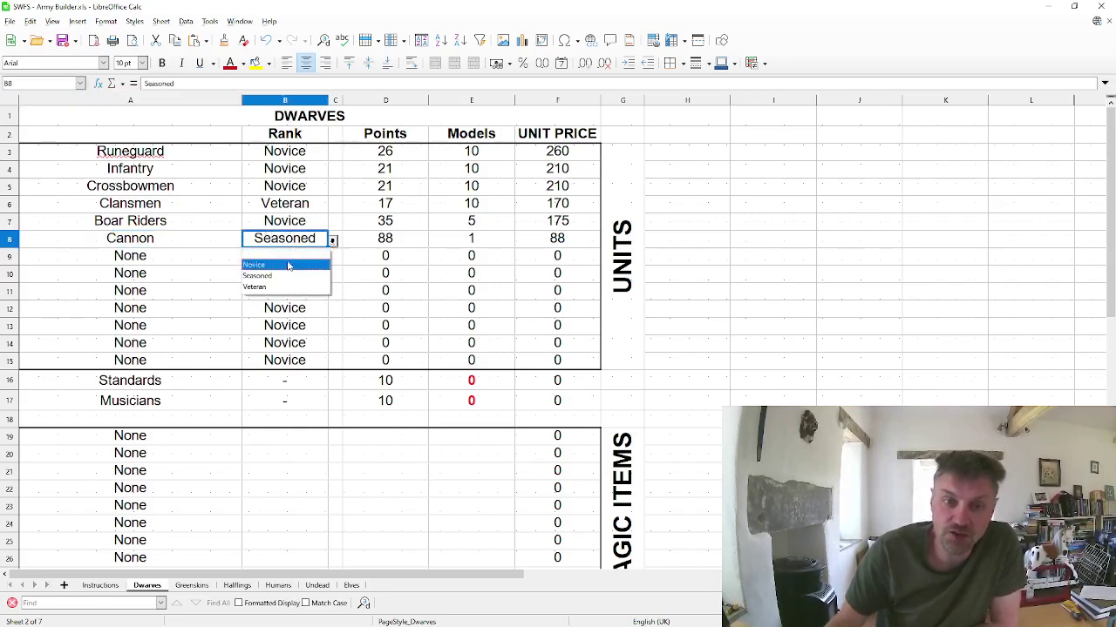
pyautogui.click(288, 265)
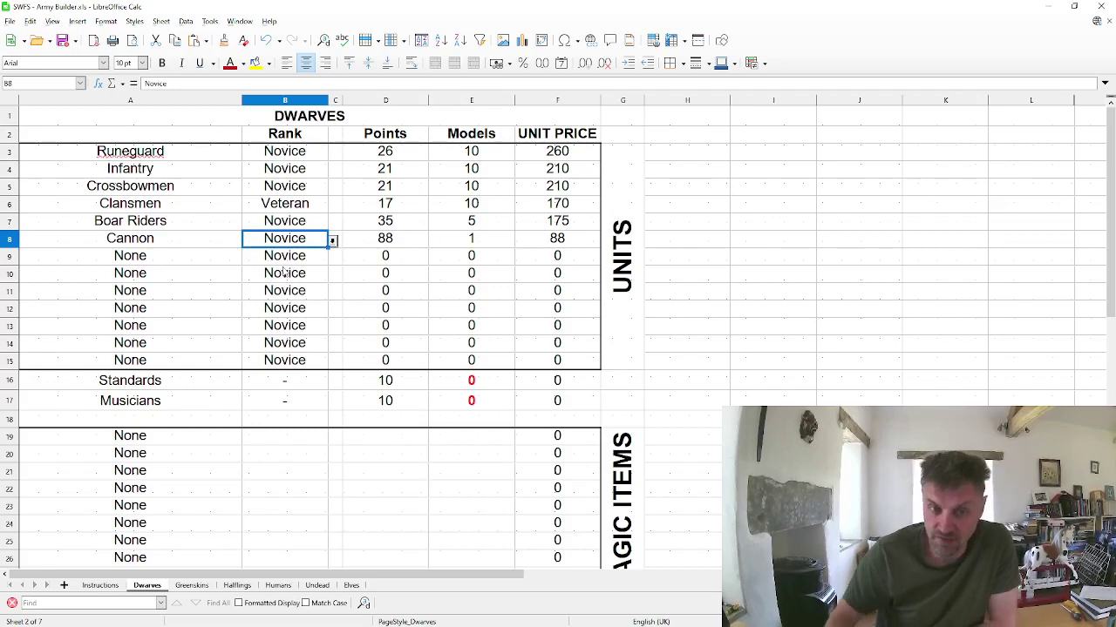
# Choose Bombardiers as the Dwarves unit in cell A9
pyautogui.click(187, 255)
pyautogui.click(246, 258)
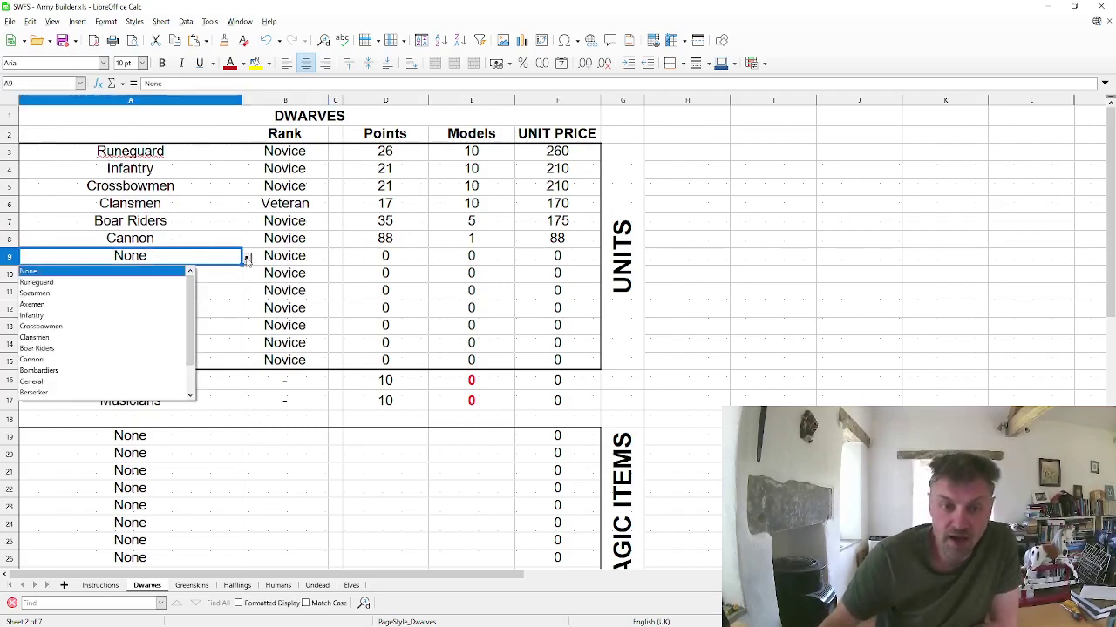
pyautogui.click(131, 357)
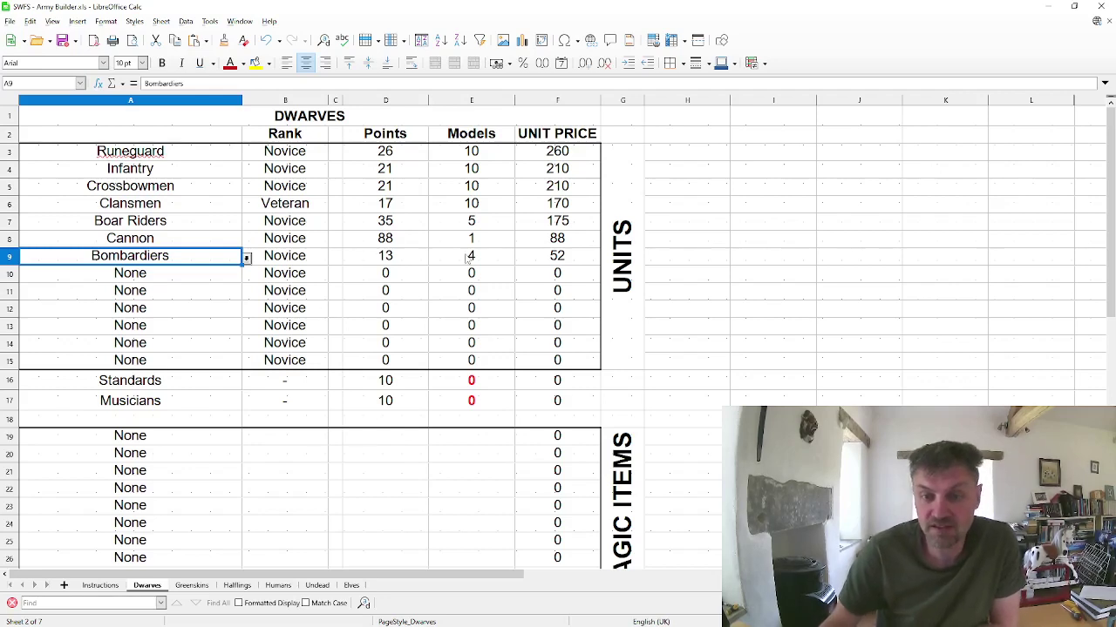
# Try the Seasoned and Veteran ranks for the Bombardiers in B9 and set the rank back to Novice
pyautogui.click(336, 258)
pyautogui.click(324, 258)
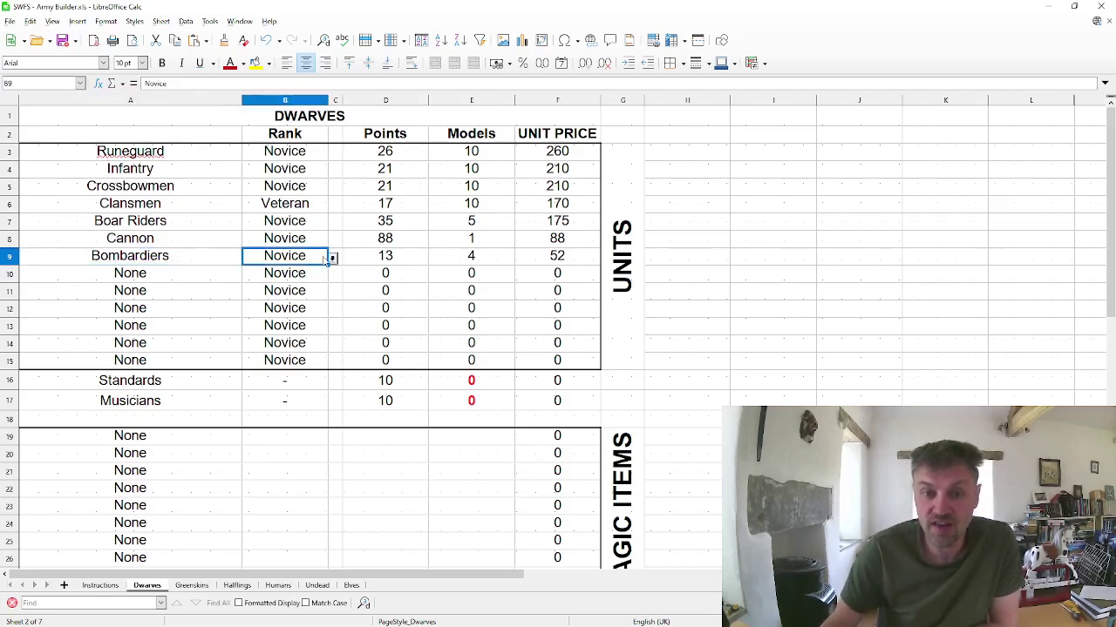
pyautogui.click(333, 258)
pyautogui.click(304, 301)
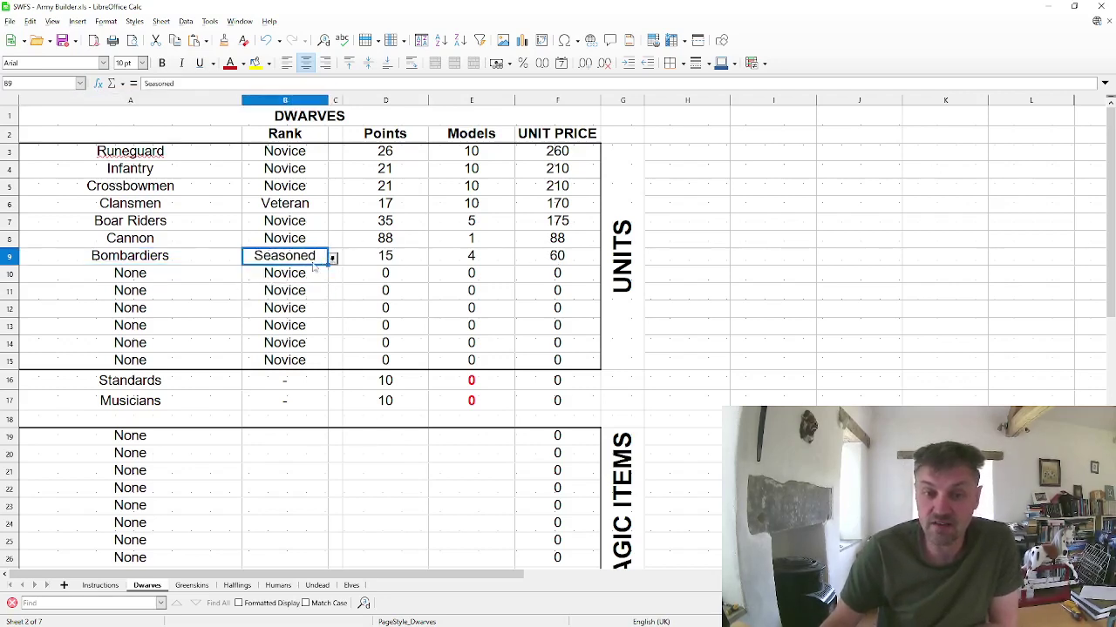
pyautogui.click(332, 258)
pyautogui.click(315, 304)
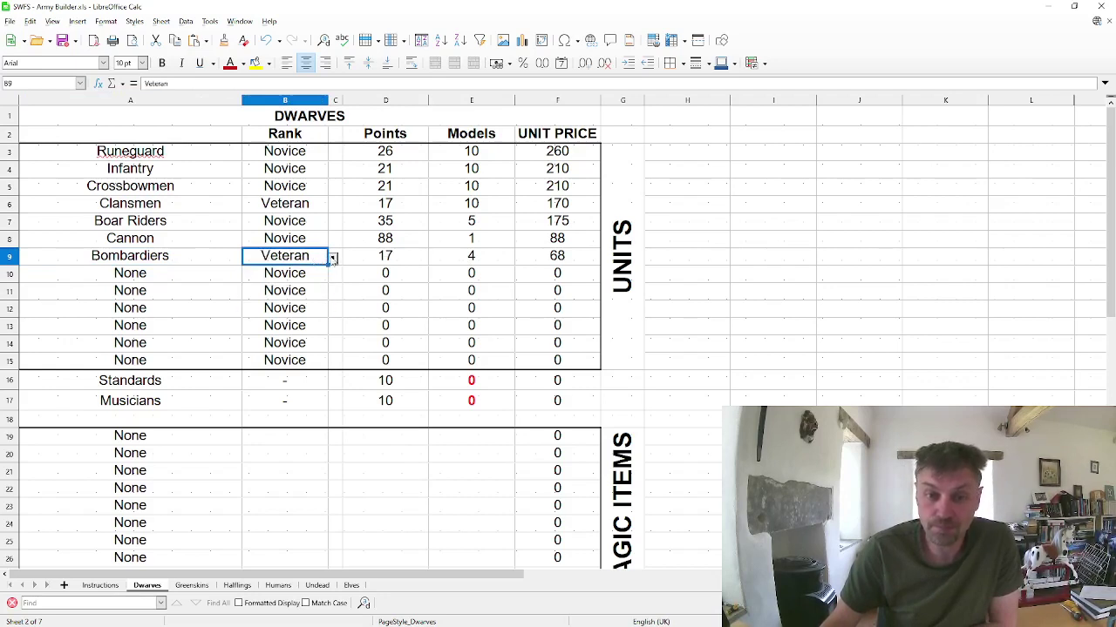
pyautogui.click(332, 258)
pyautogui.click(315, 285)
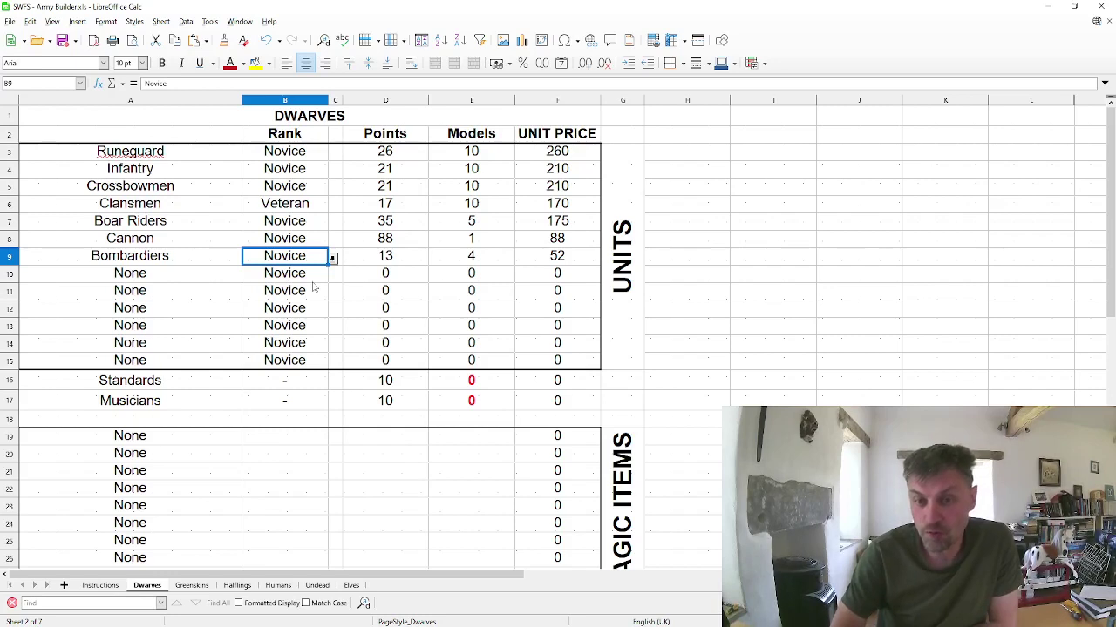
# Choose General as the unit in cell A10 and Berserker in cell A11
pyautogui.click(216, 276)
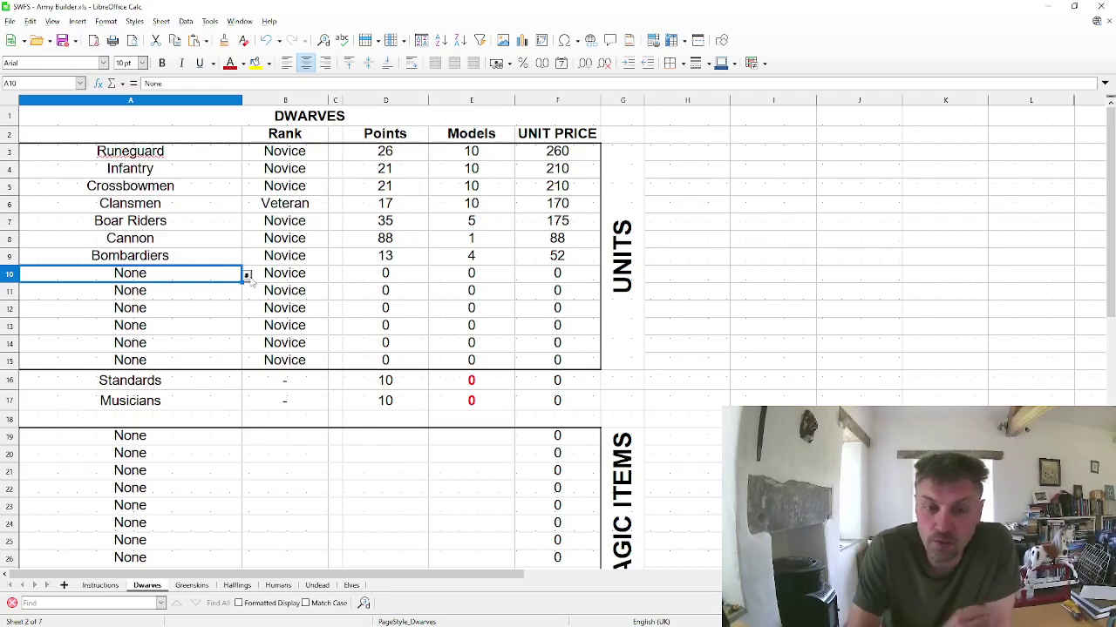
pyautogui.click(246, 275)
pyautogui.click(106, 399)
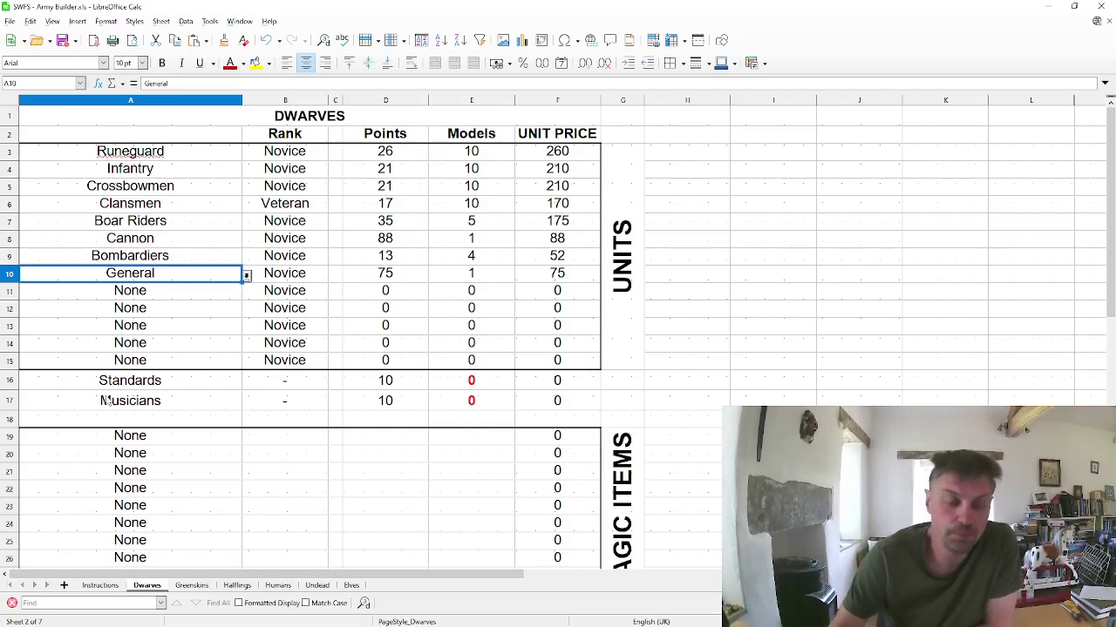
pyautogui.click(219, 294)
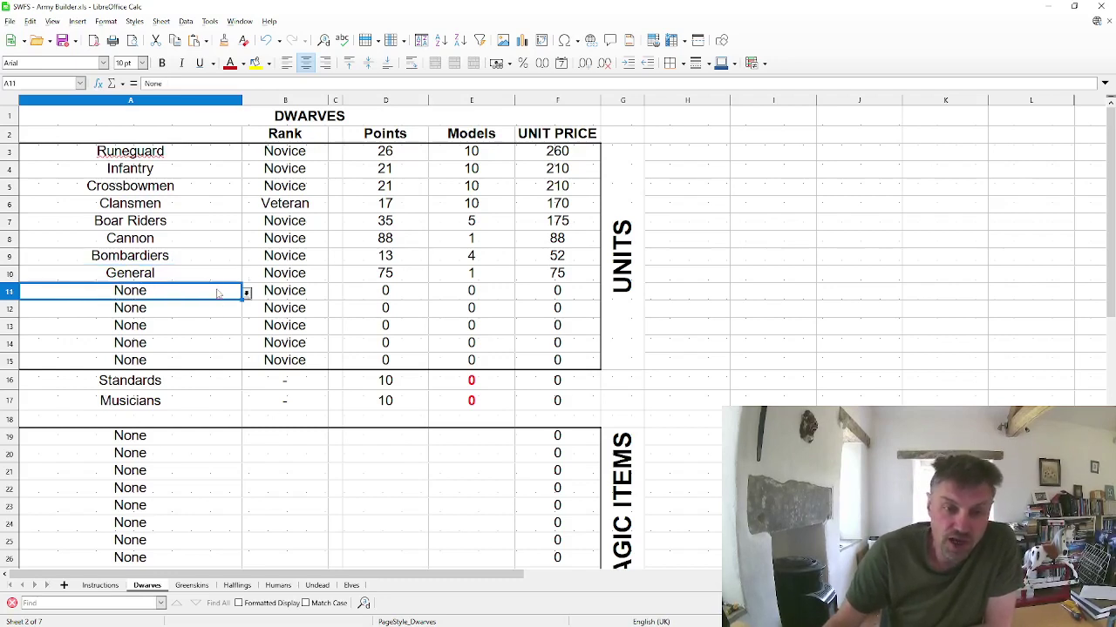
pyautogui.click(248, 292)
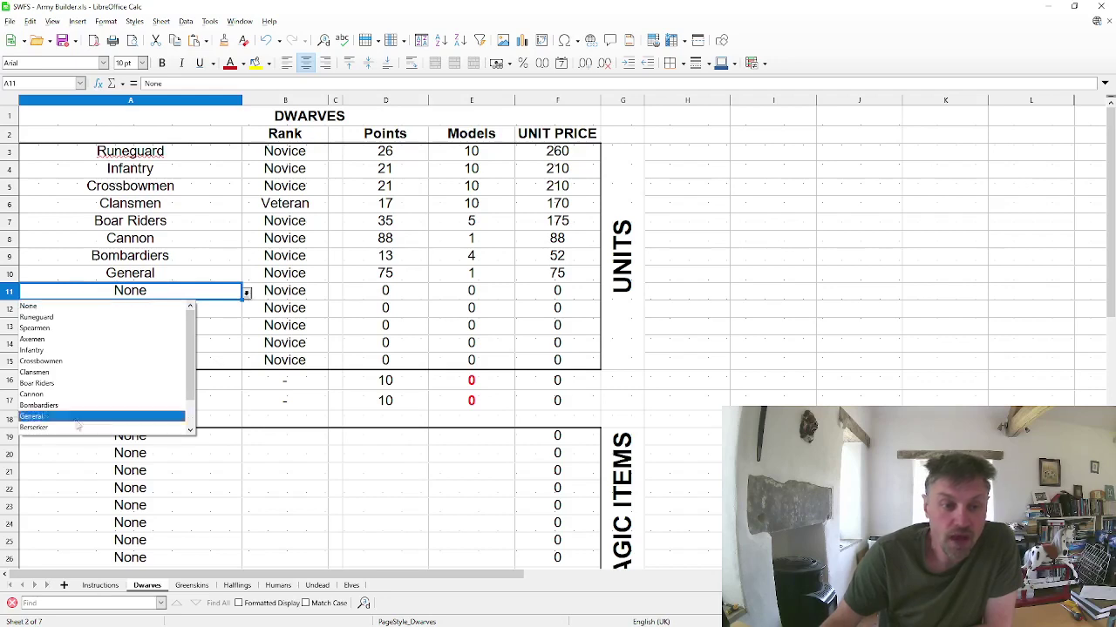
pyautogui.scroll(-1, 83, 415)
pyautogui.click(84, 394)
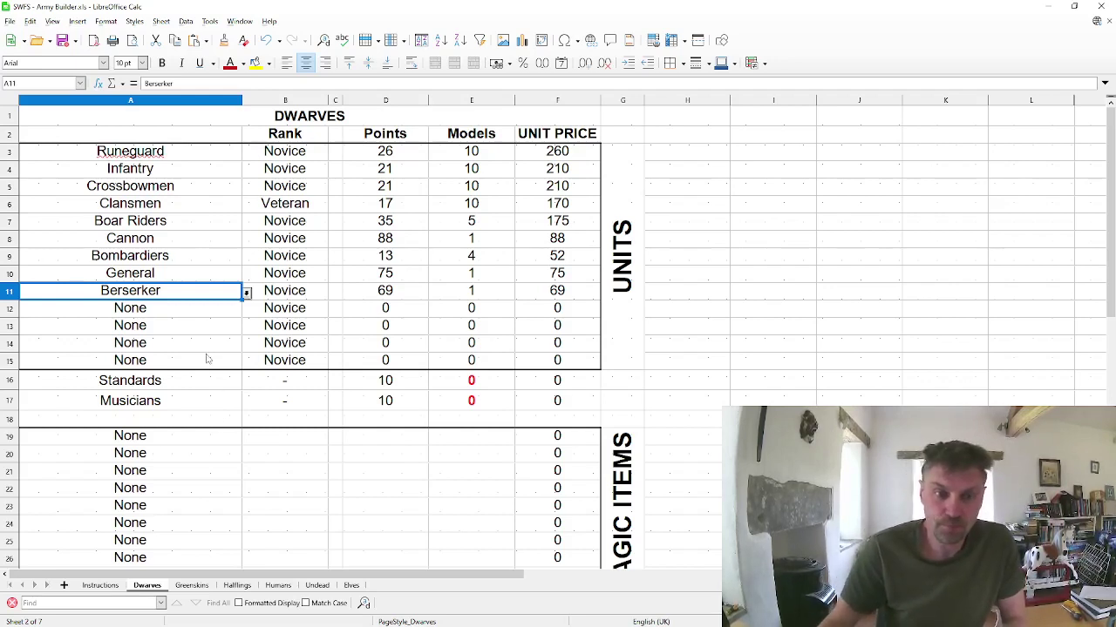
# Choose Runemaster as the Dwarves unit in cell A12
pyautogui.click(232, 310)
pyautogui.click(247, 311)
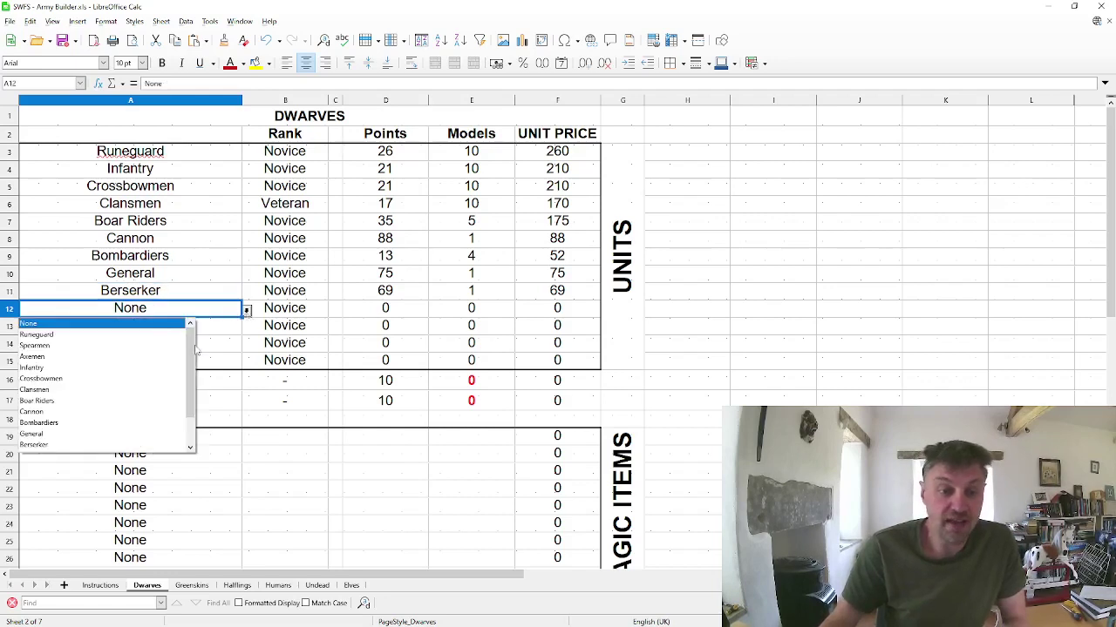
pyautogui.scroll(-1, 105, 440)
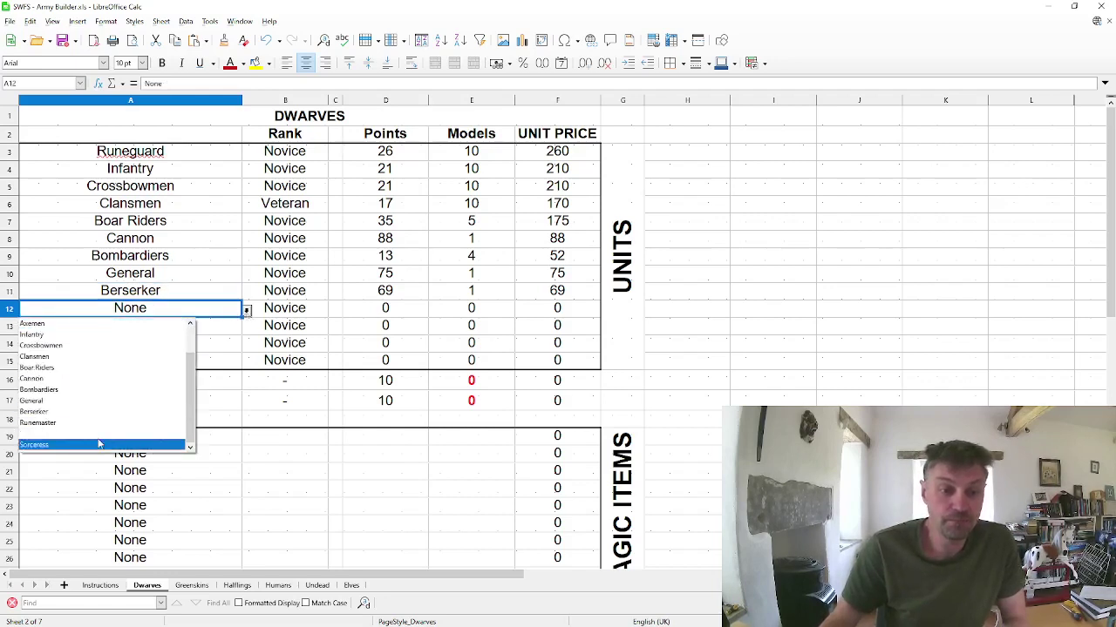
pyautogui.click(103, 436)
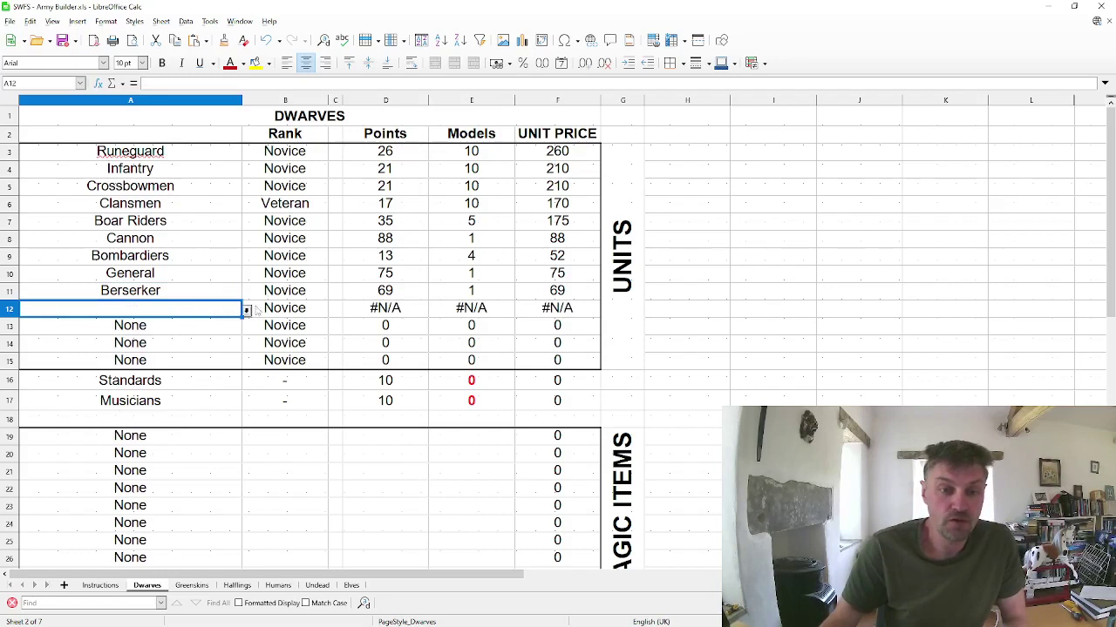
pyautogui.click(247, 311)
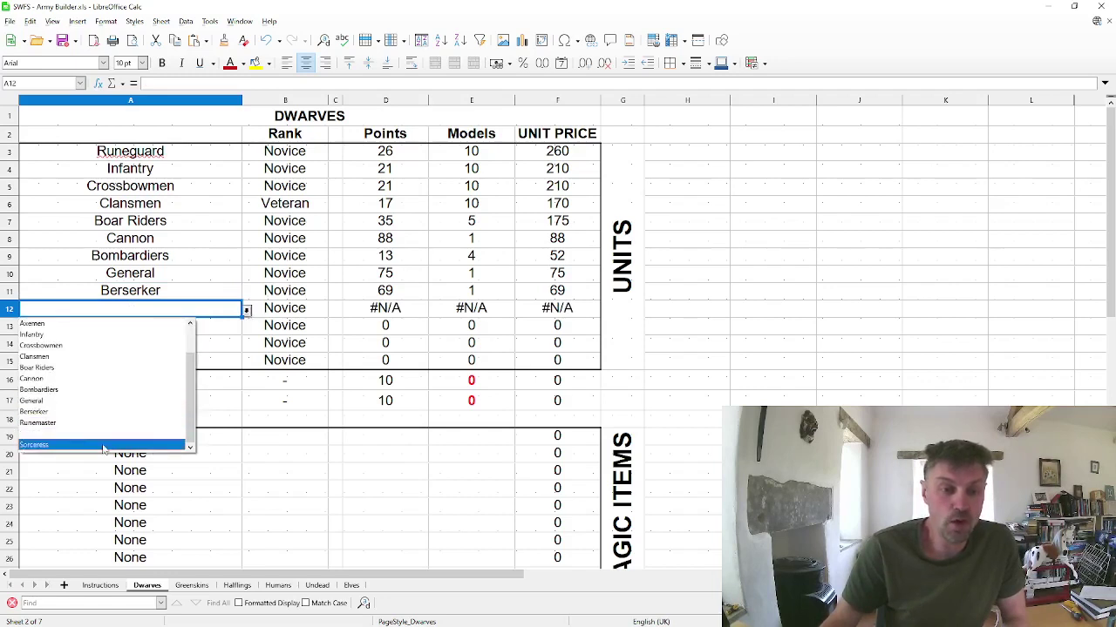
pyautogui.click(106, 423)
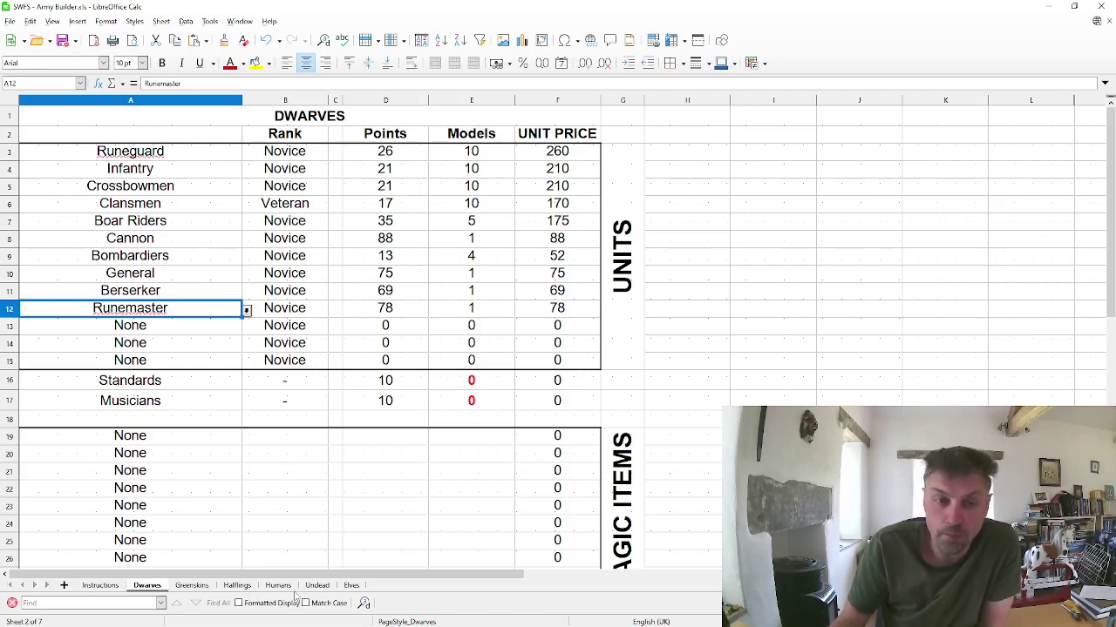
# Choose Sorceress as the Dwarves unit in cell A13
pyautogui.click(237, 329)
pyautogui.click(246, 329)
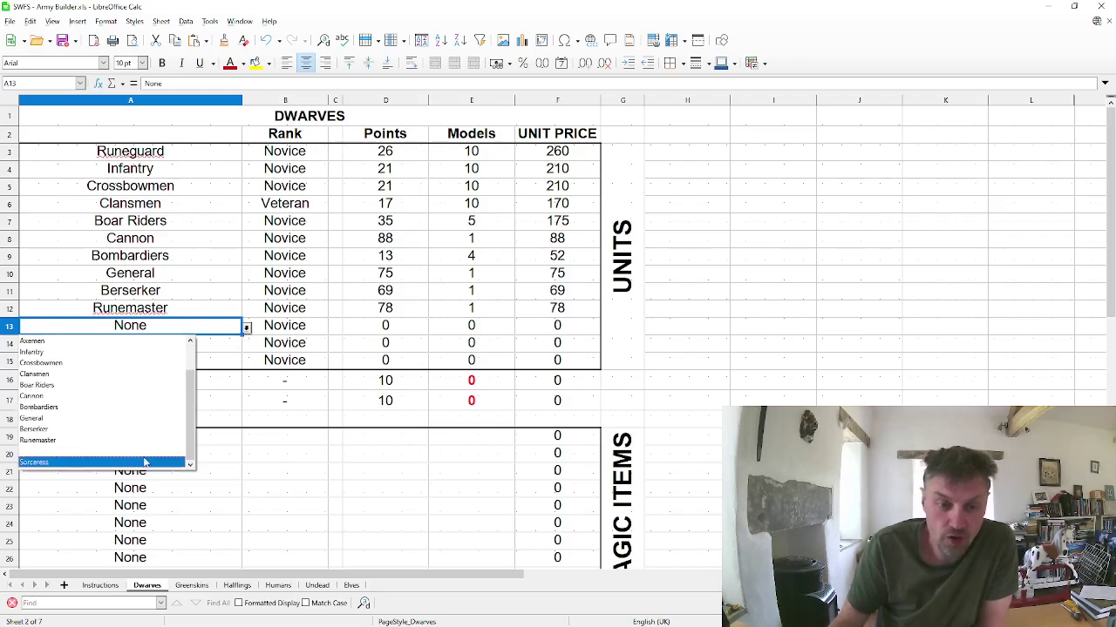
pyautogui.click(145, 462)
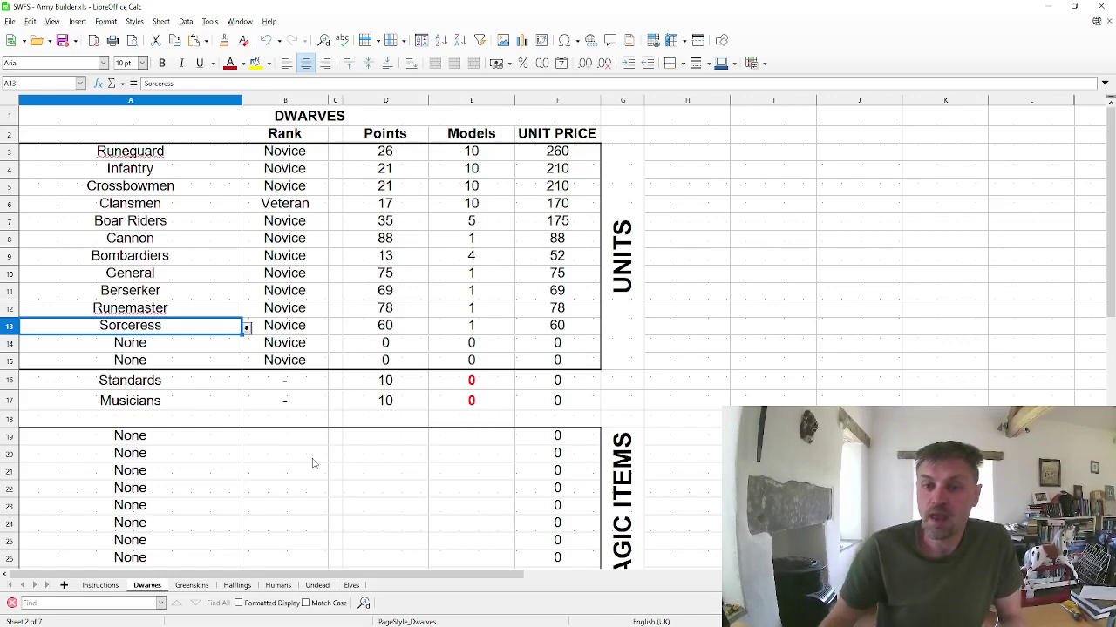
# Examine the Magic Items section and the highlighted army total in F30, and return to the Dwarves unit list
pyautogui.scroll(-4, 395, 435)
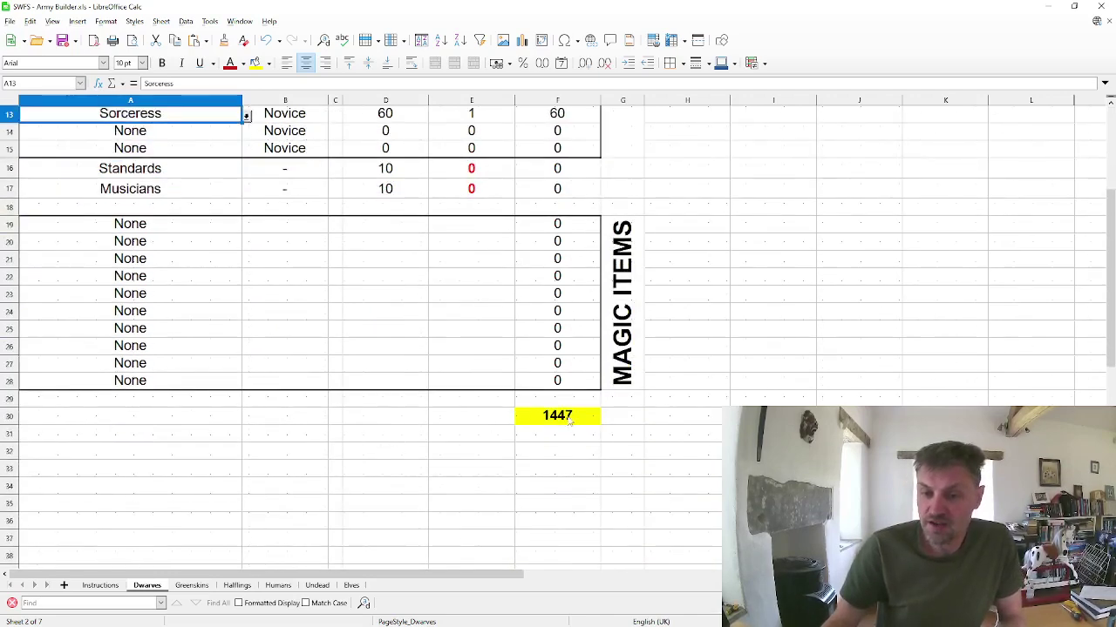
pyautogui.scroll(4, 621, 465)
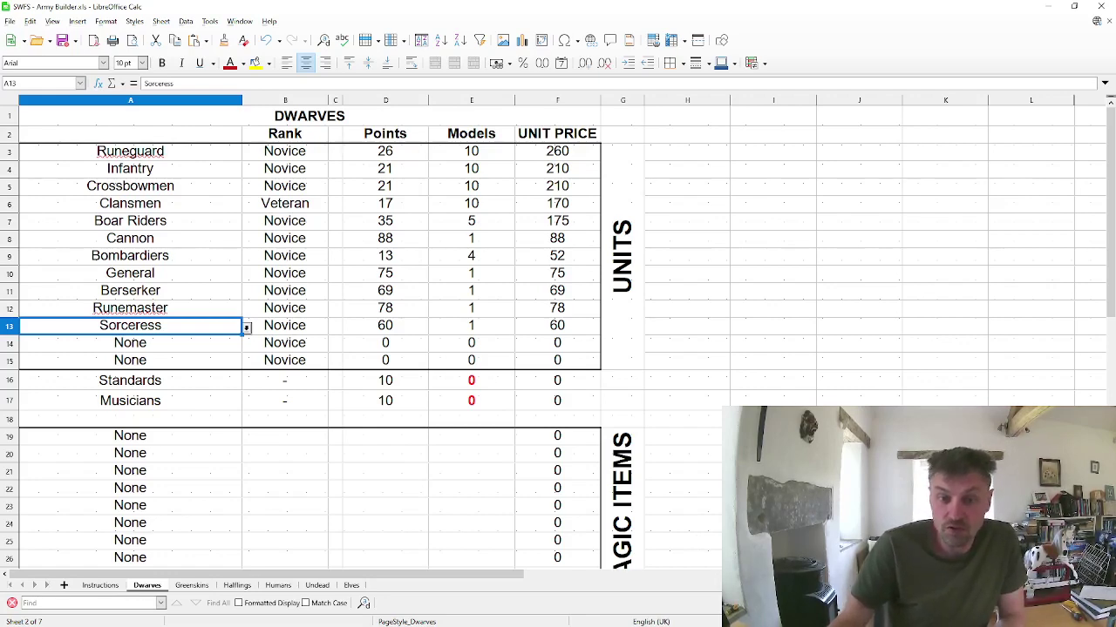
pyautogui.scroll(-6, 349, 331)
pyautogui.scroll(1, 348, 331)
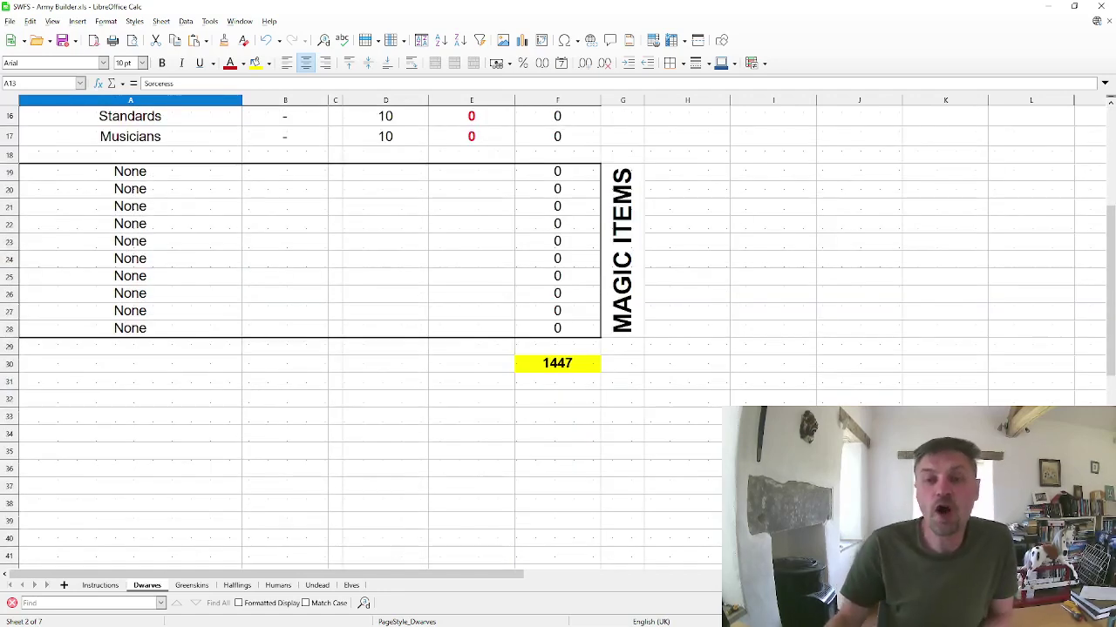
pyautogui.scroll(5, 349, 331)
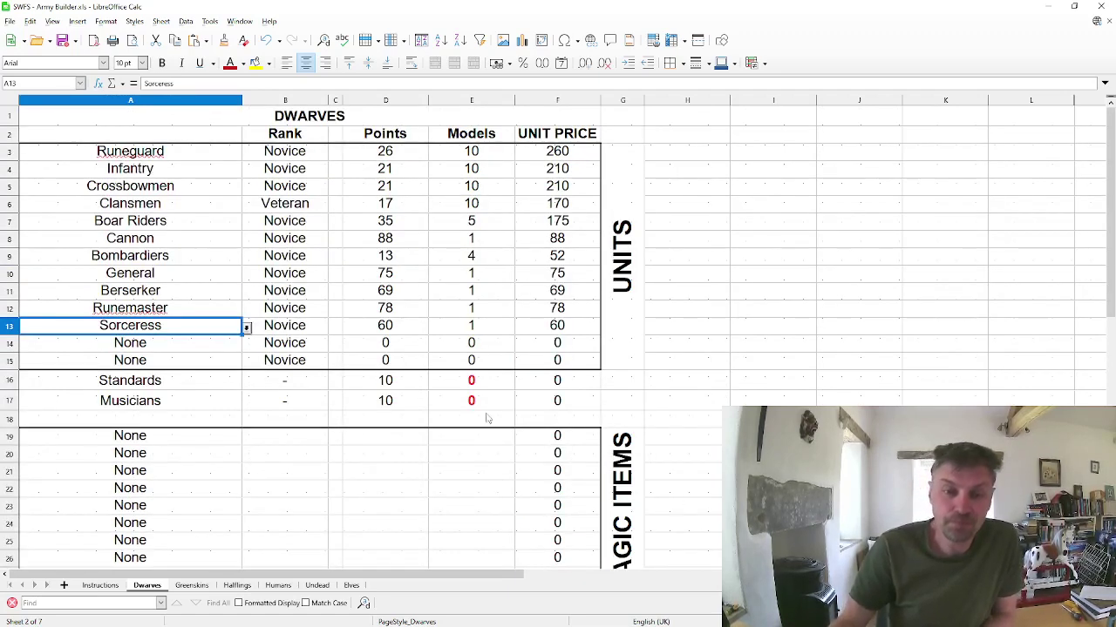
# Set the number of models to 1 for both Standards and Musicians on the Dwarves sheet
pyautogui.click(482, 380)
pyautogui.write('1')
pyautogui.press('Return')
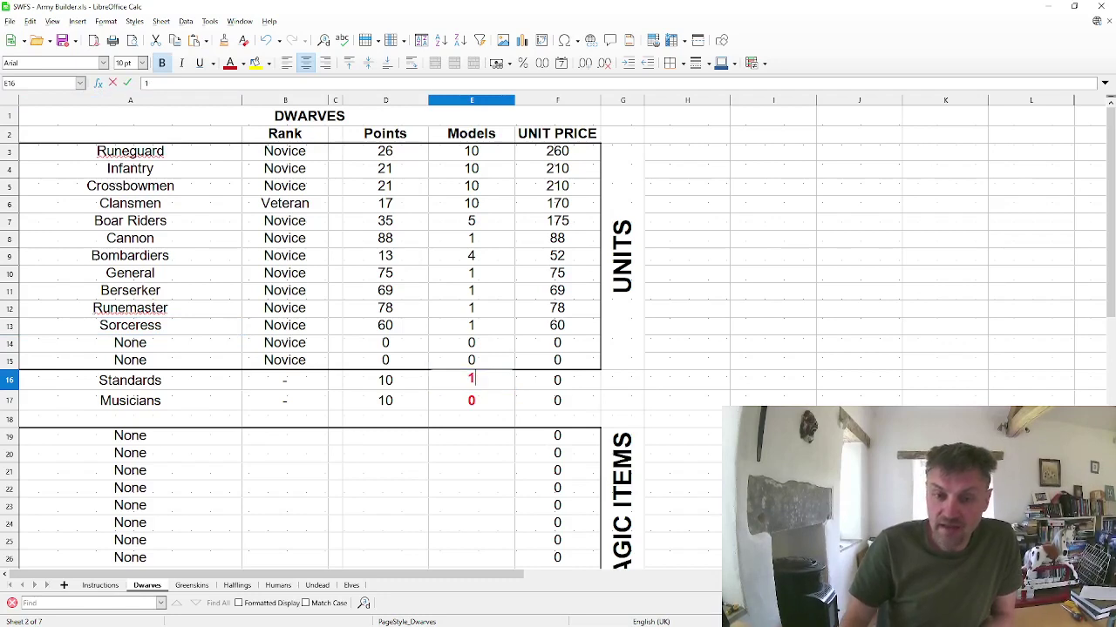
pyautogui.write('1')
pyautogui.press('Return')
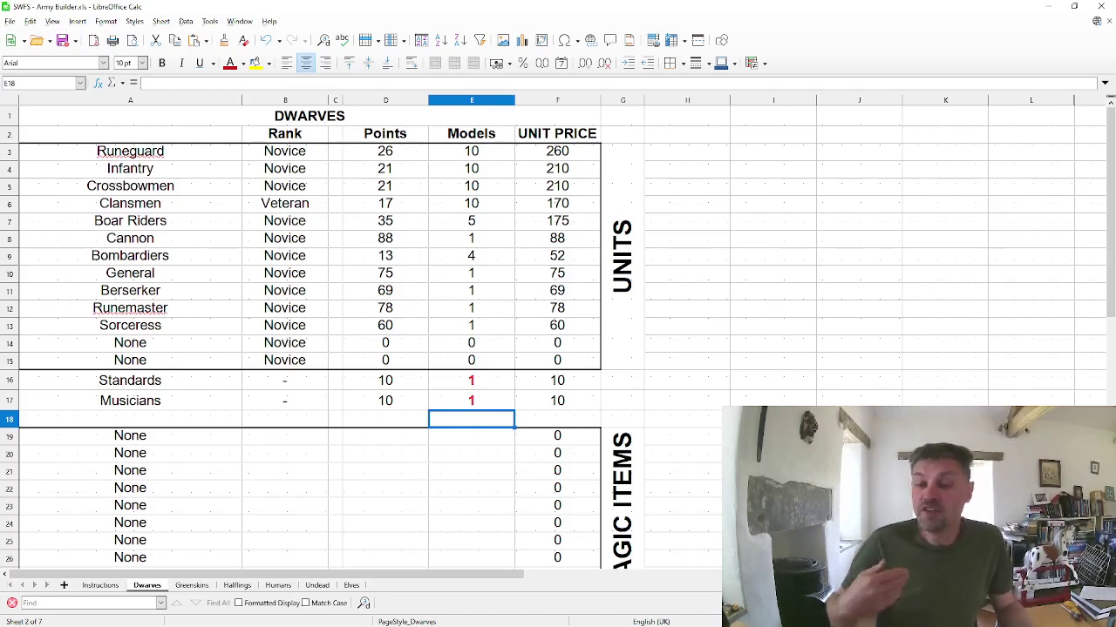
# Choose Runic Armour as the Dwarves' first magic item in cell A19
pyautogui.scroll(-3, 348, 331)
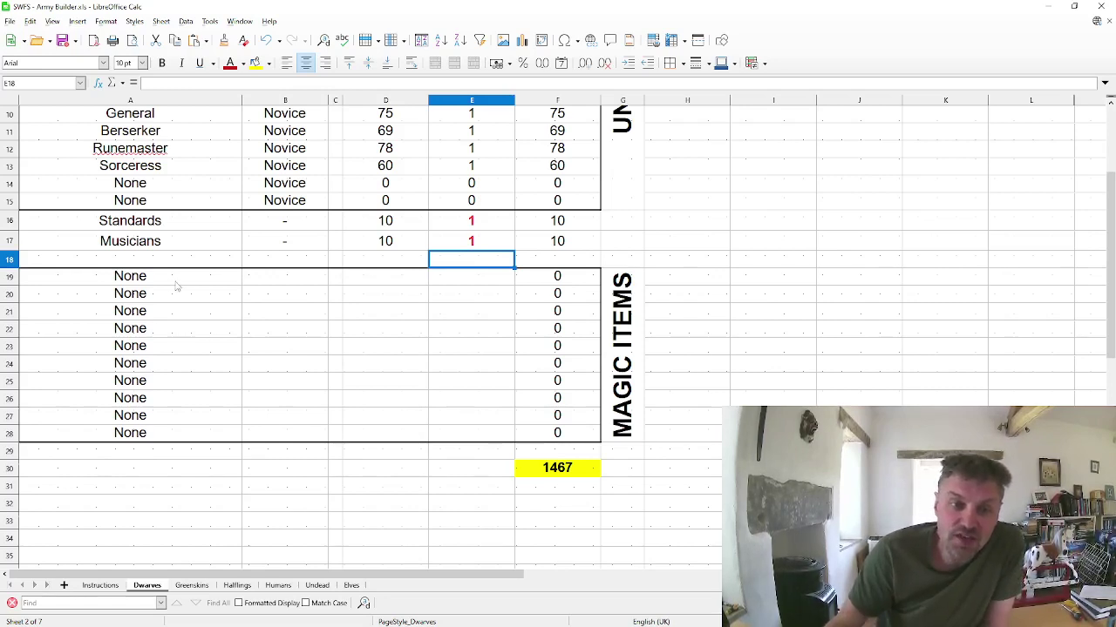
pyautogui.click(178, 282)
pyautogui.click(247, 278)
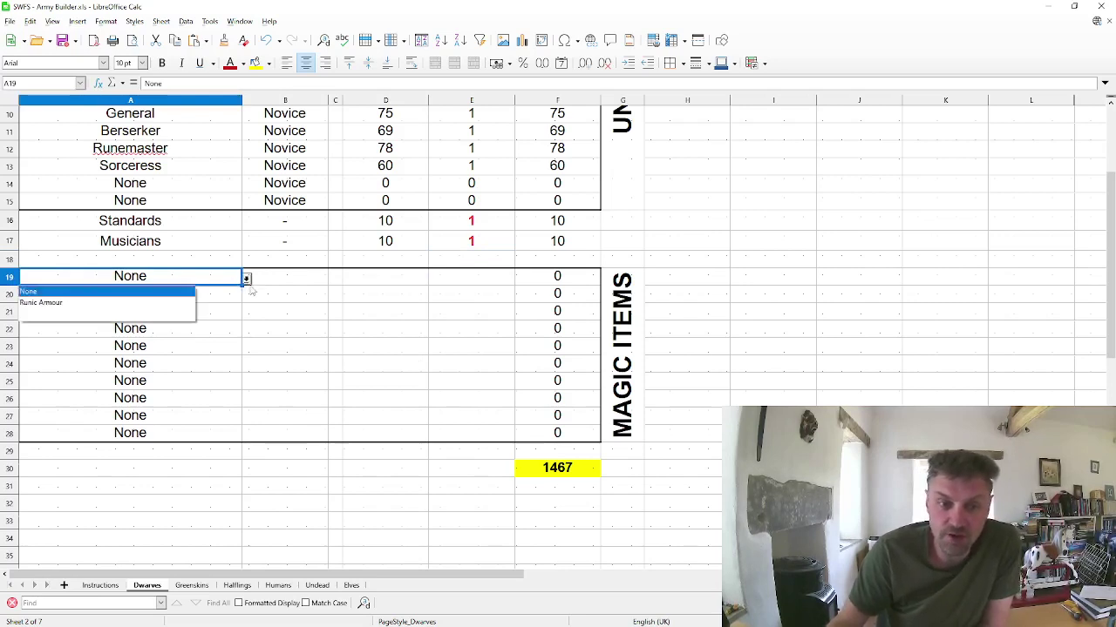
pyautogui.click(144, 304)
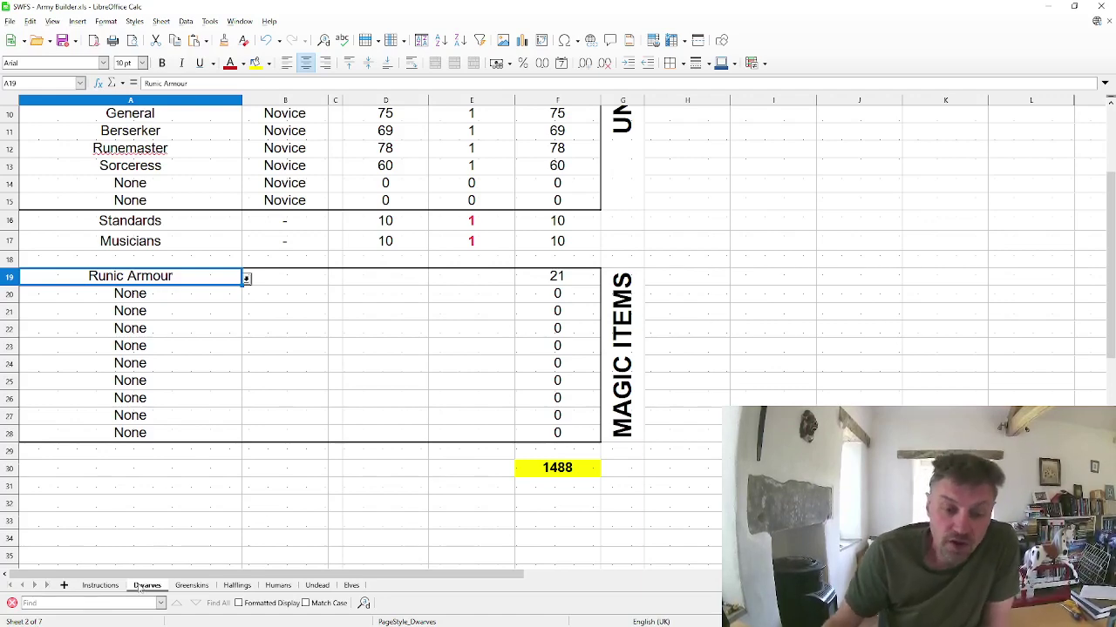
# On the Greenskins sheet, choose Axe of Slaughter as the first magic item in cell A19
pyautogui.click(191, 586)
pyautogui.scroll(-3, 210, 471)
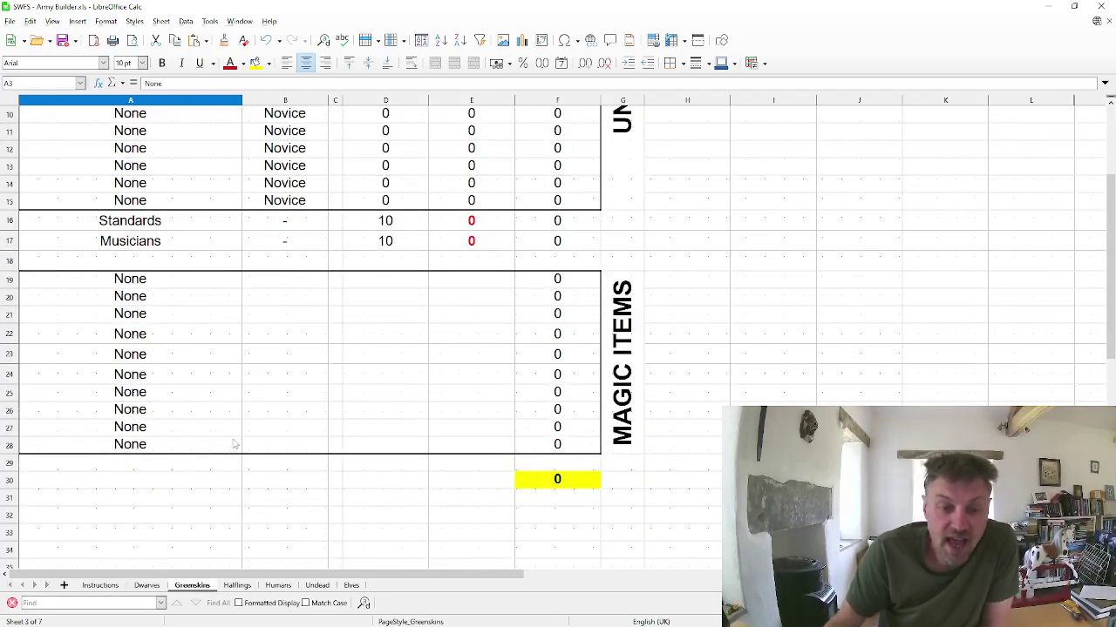
pyautogui.click(218, 281)
pyautogui.click(246, 281)
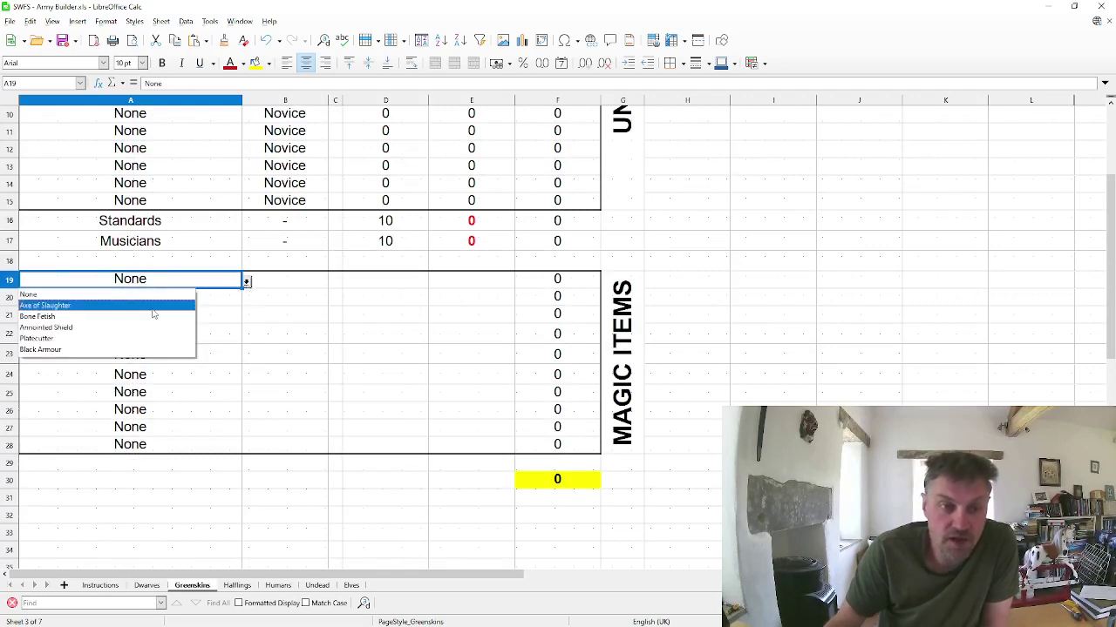
pyautogui.click(153, 310)
# Try Bone Fetish, Annointed Shield and Platecutter in turn as the Greenskins magic item in A19
pyautogui.click(246, 282)
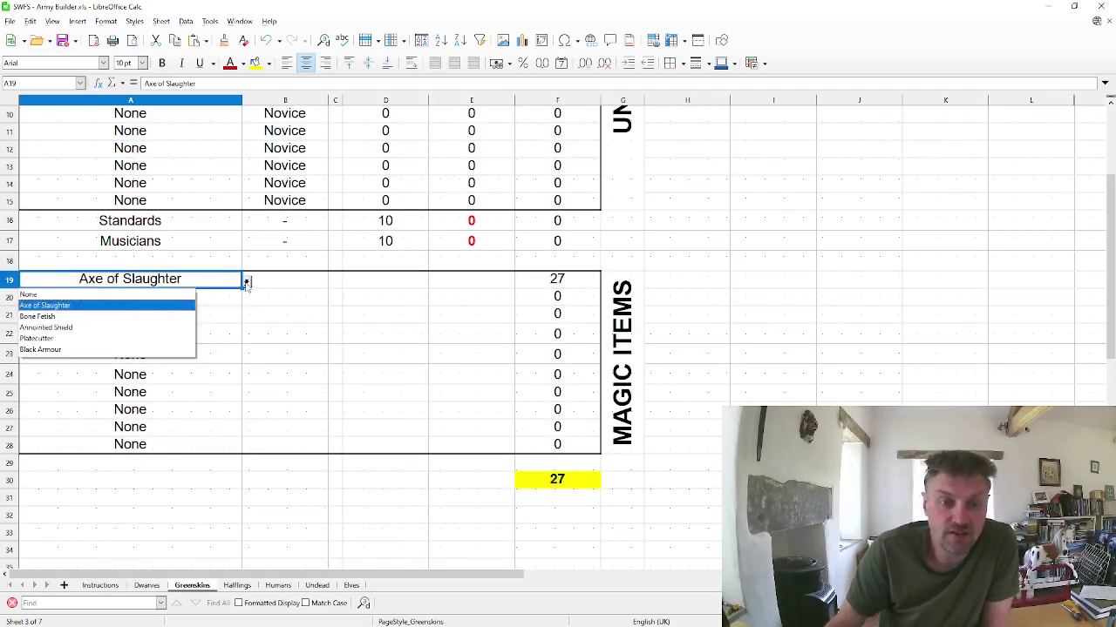
pyautogui.click(181, 317)
pyautogui.click(247, 281)
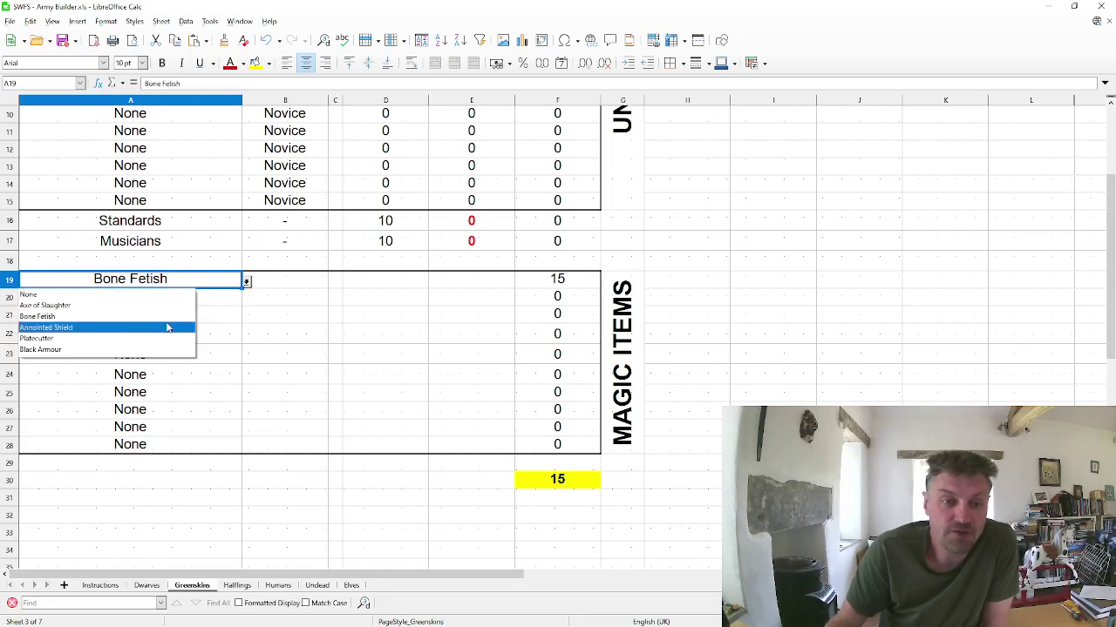
pyautogui.click(175, 327)
pyautogui.click(247, 282)
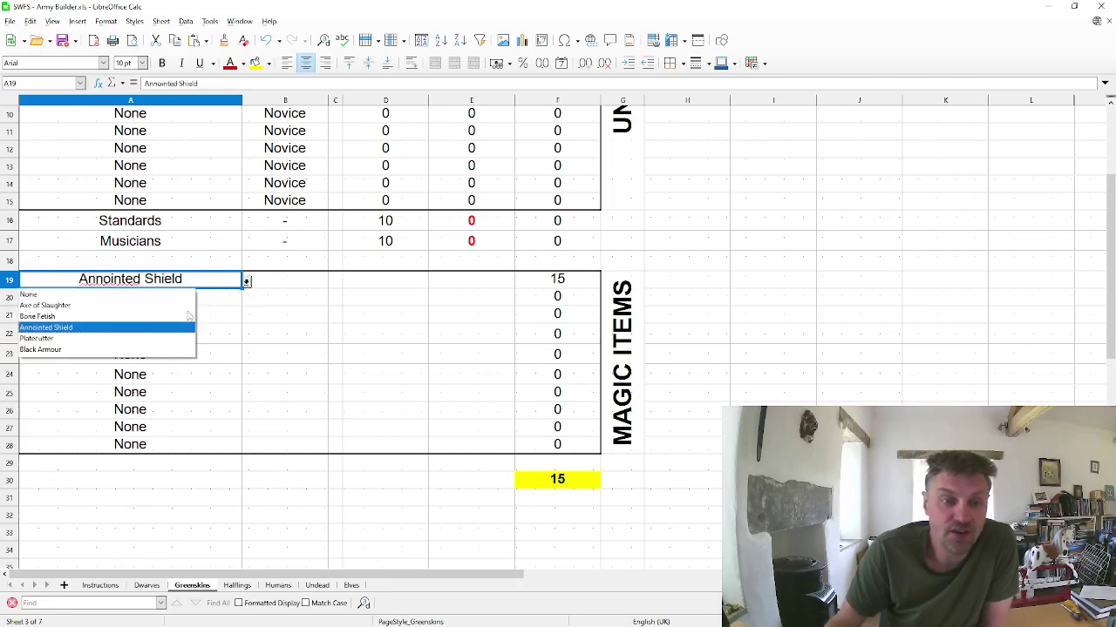
pyautogui.click(140, 339)
# Set the Greenskins magic item in A19 to Black Armour and review the available items once more
pyautogui.click(246, 281)
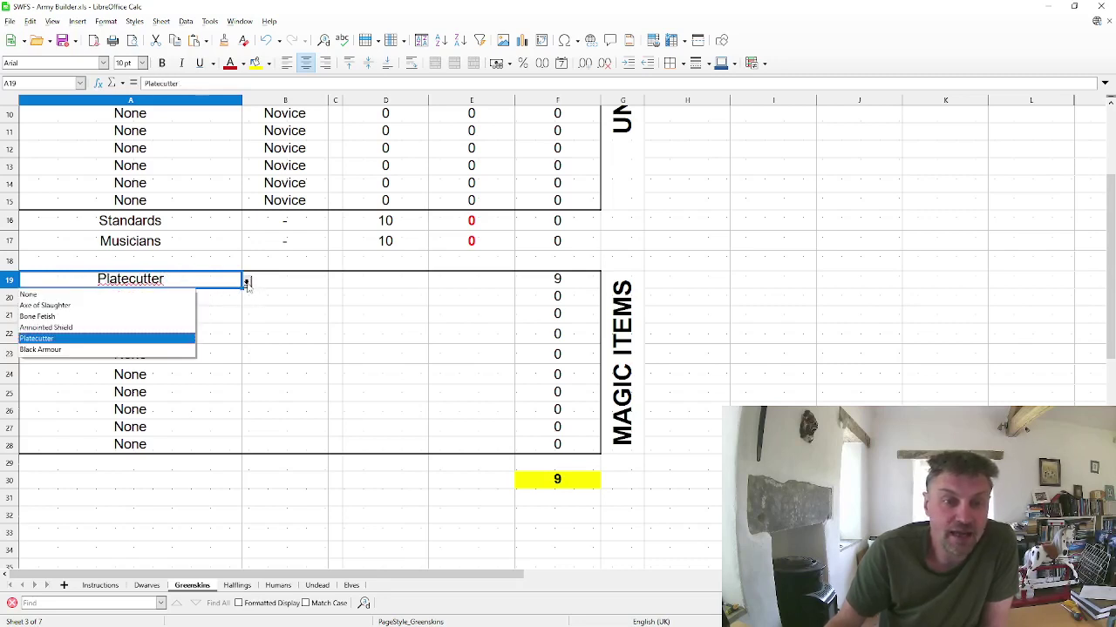
pyautogui.click(90, 349)
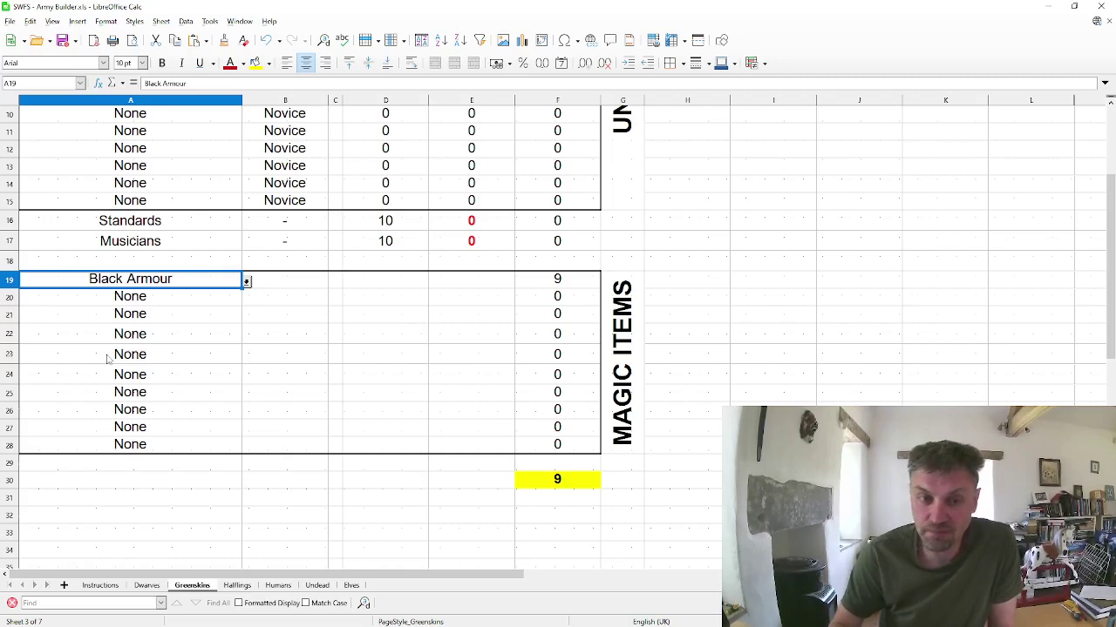
pyautogui.click(246, 281)
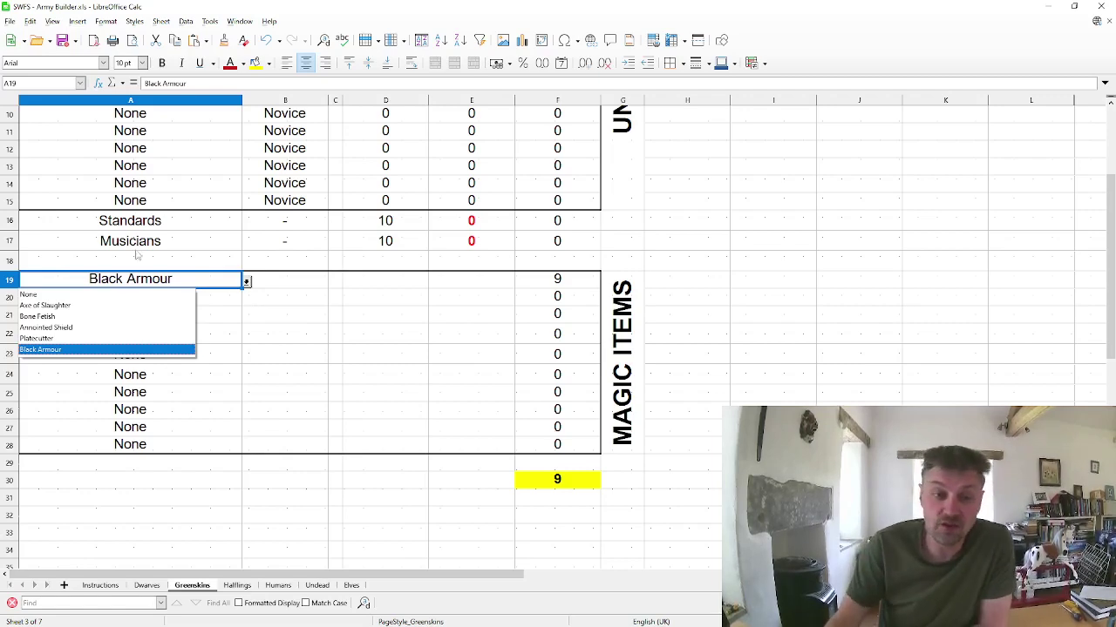
pyautogui.click(264, 513)
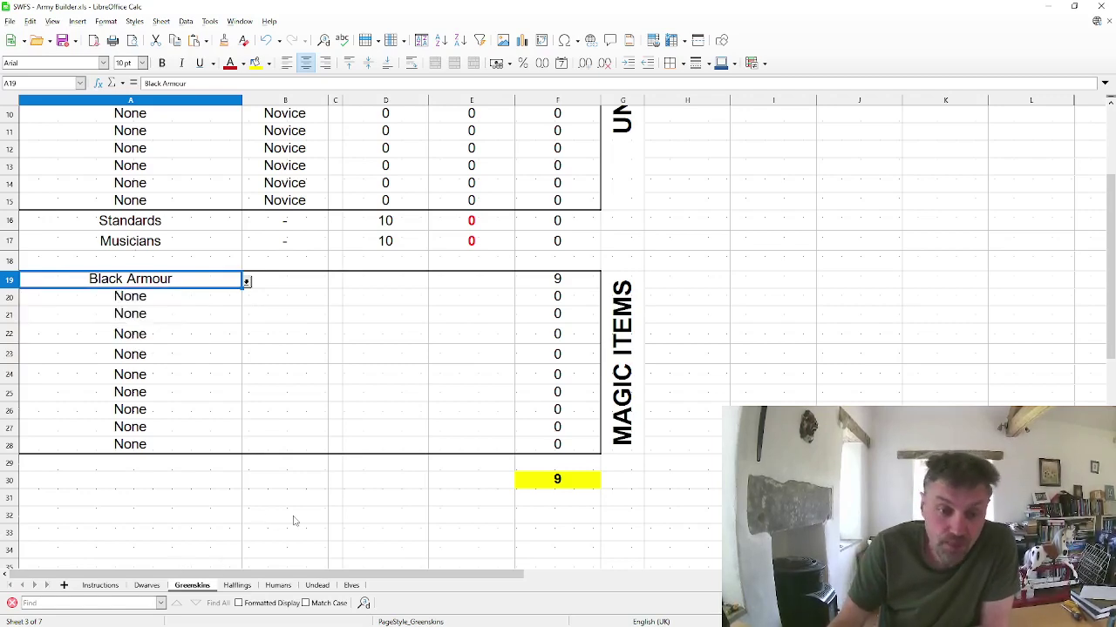
pyautogui.scroll(3, 293, 519)
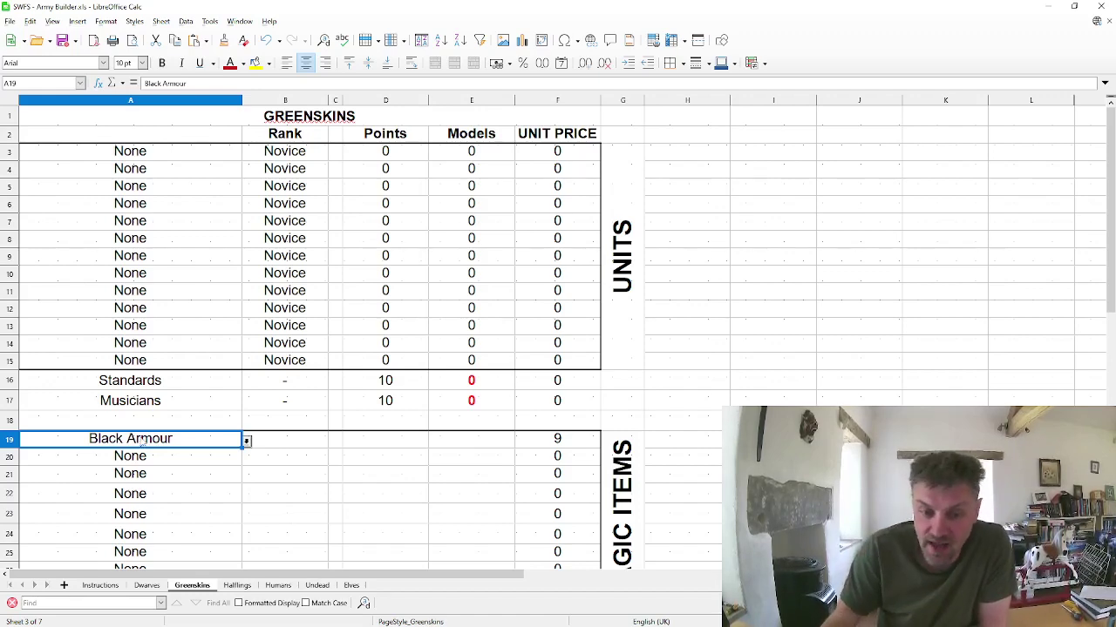
# Look through the magic items offered in cell A19 of the Halflings sheet without choosing one
pyautogui.click(237, 585)
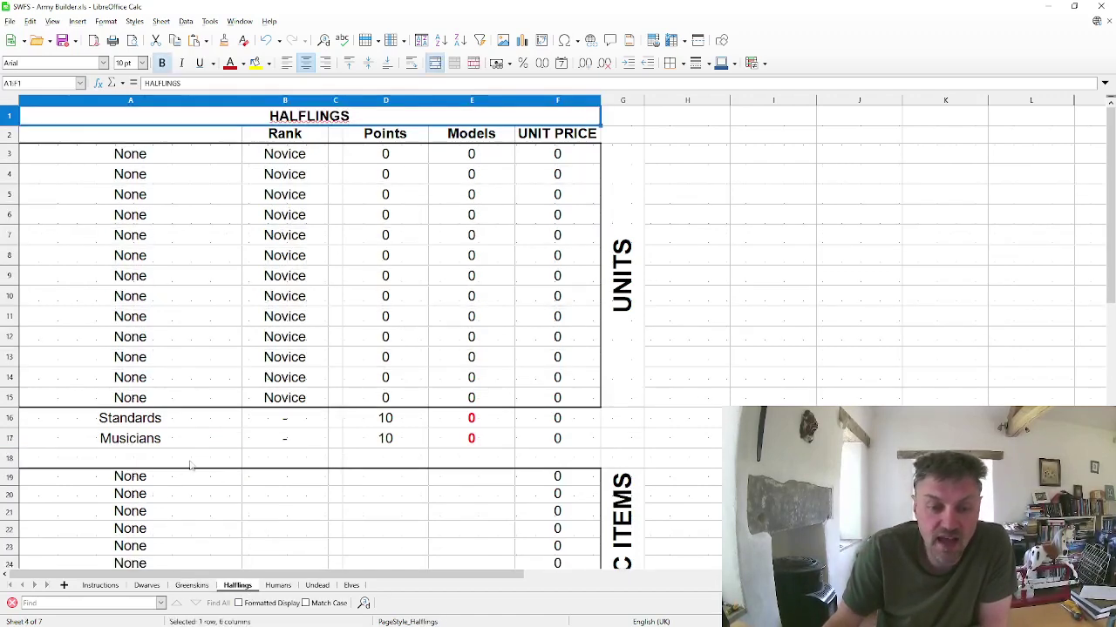
pyautogui.click(179, 476)
pyautogui.click(247, 478)
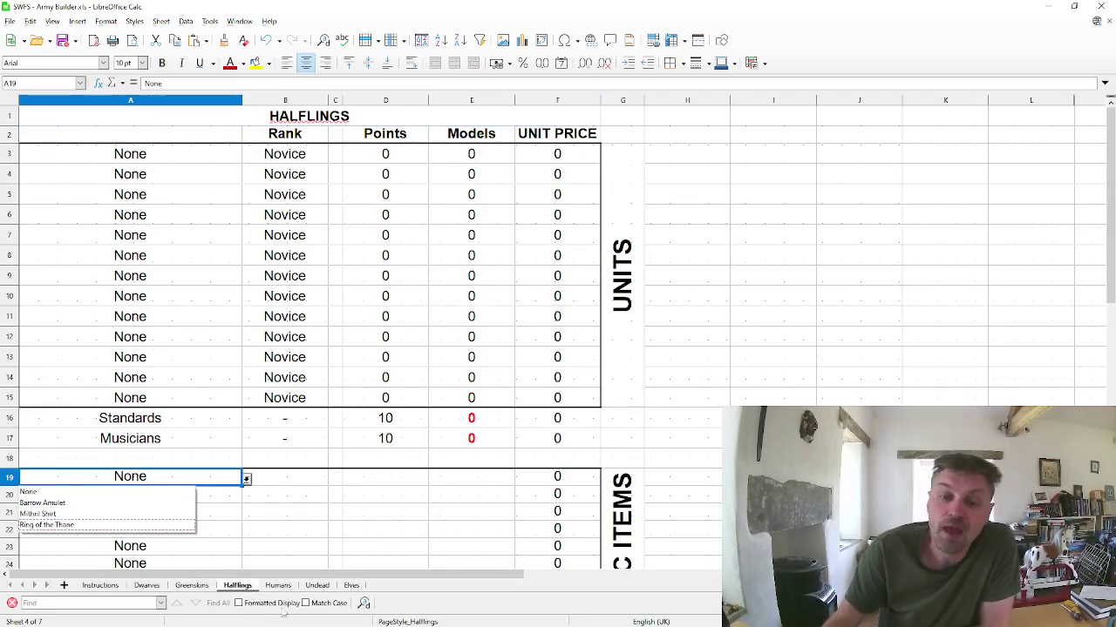
pyautogui.press('Escape')
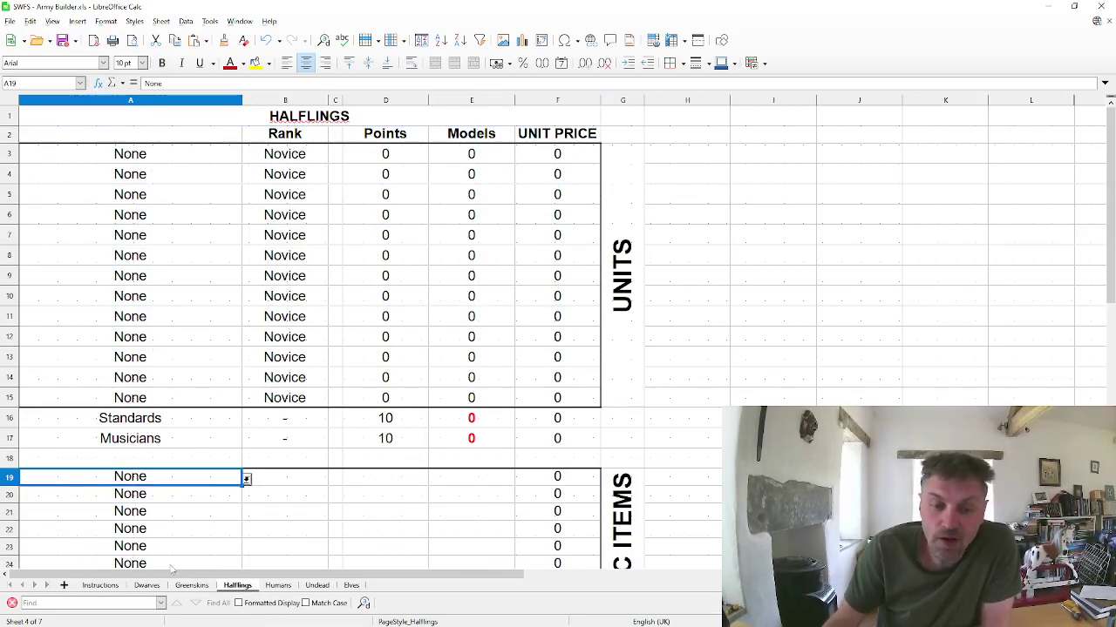
# Return to the Dwarves sheet and check the army's total points cost below the Magic Items section
pyautogui.hotkey('ctrl', 'pageup')
pyautogui.hotkey('ctrl', 'pageup')
pyautogui.scroll(3, 528, 492)
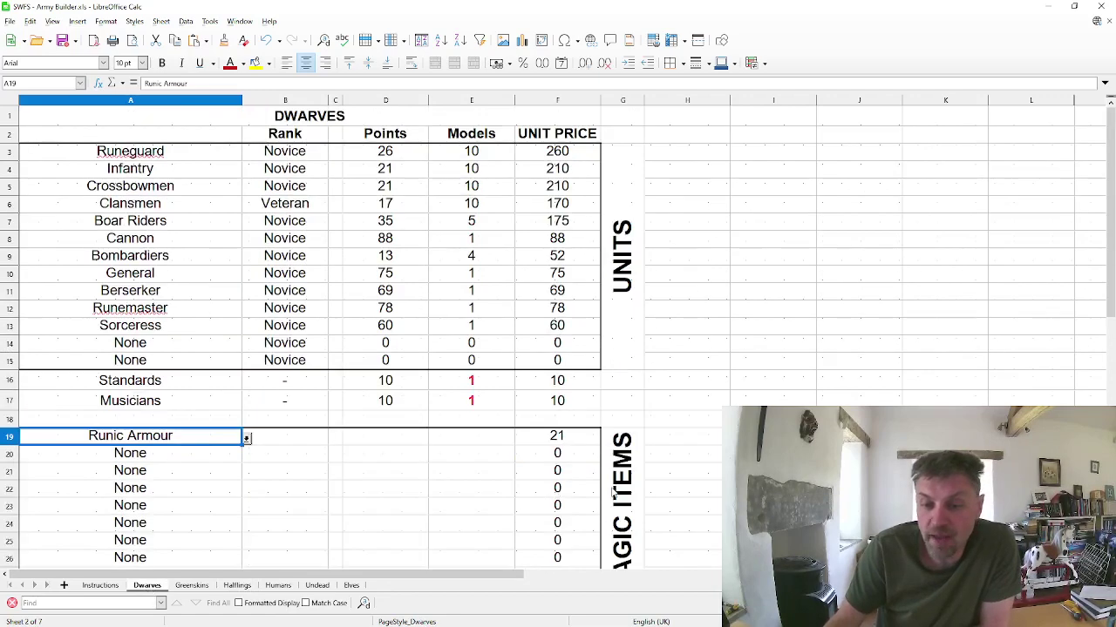
pyautogui.scroll(-4, 528, 492)
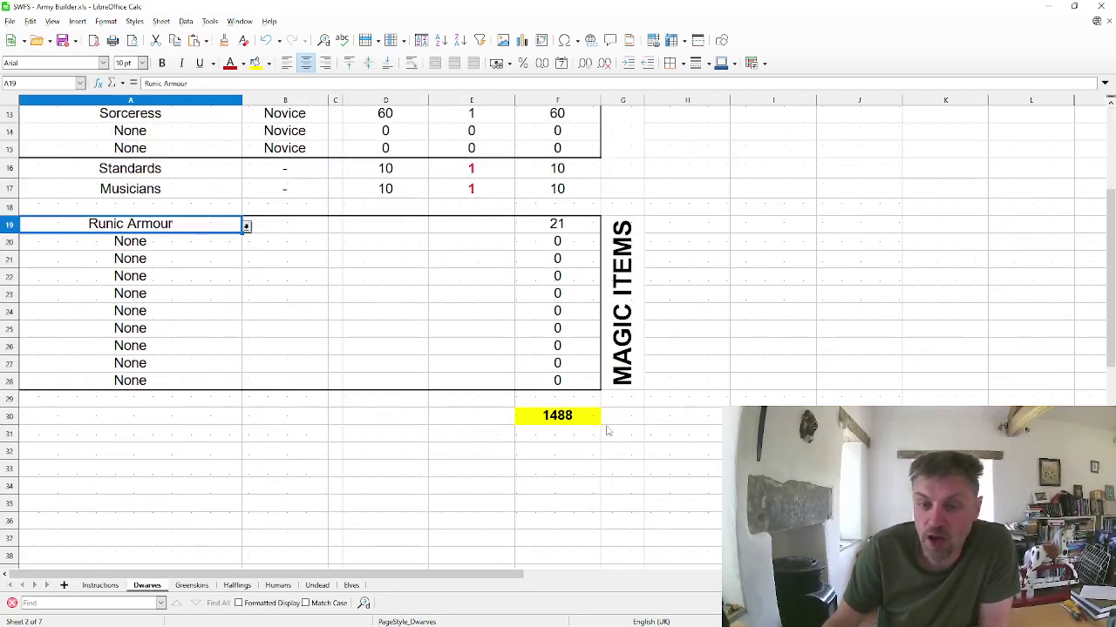
pyautogui.scroll(4, 608, 429)
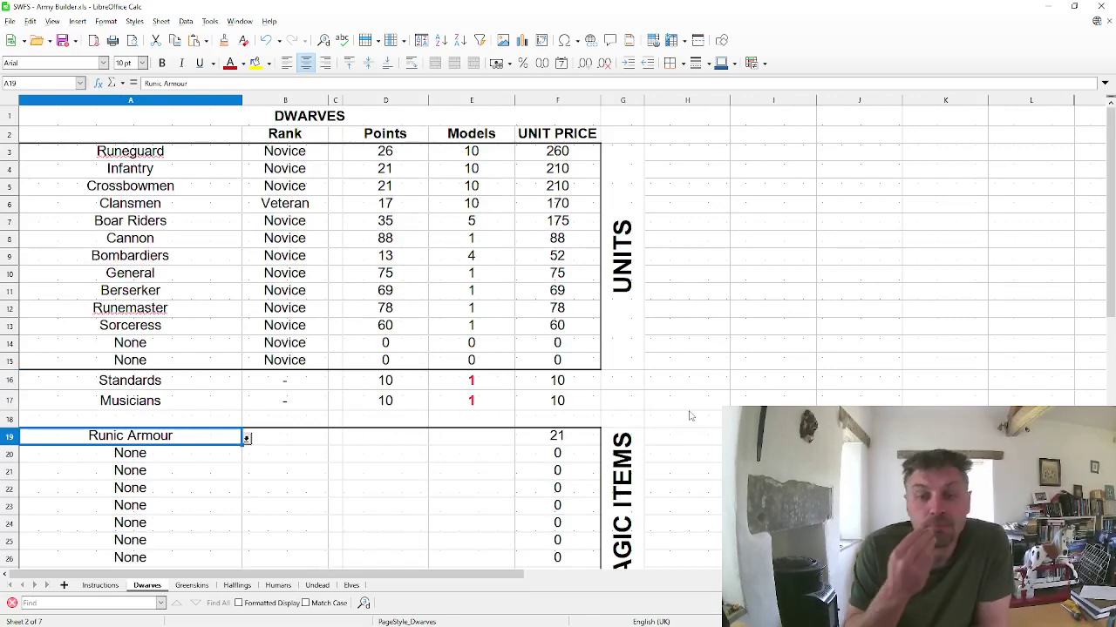
# On the Undead sheet, choose Mummies as the unit in cell A3 and Arrchers in cell A4
pyautogui.click(319, 585)
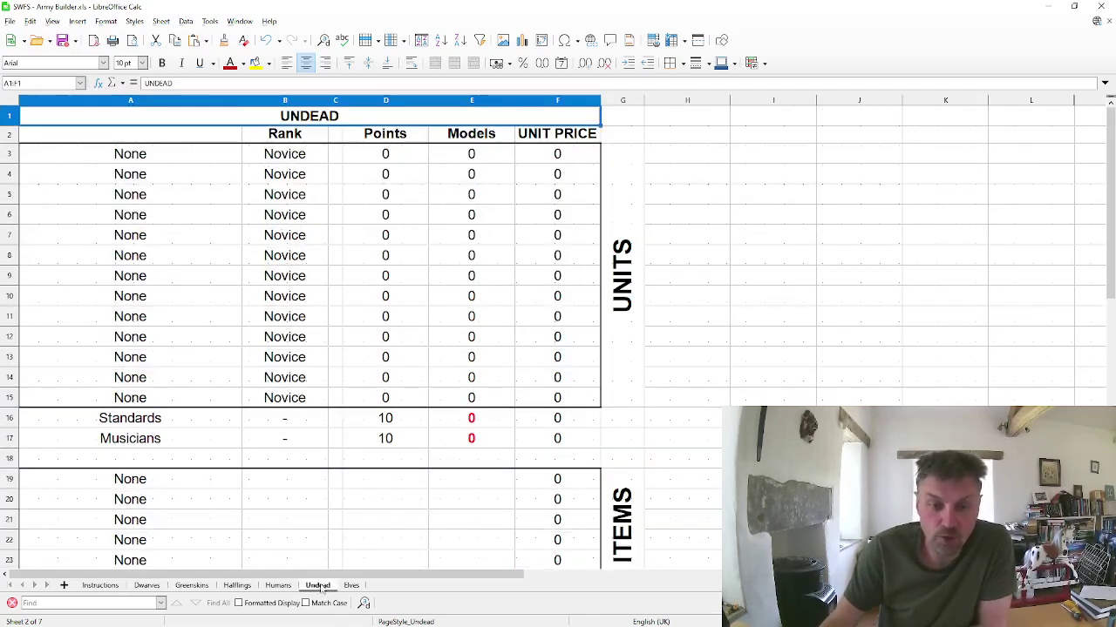
pyautogui.click(228, 160)
pyautogui.click(246, 157)
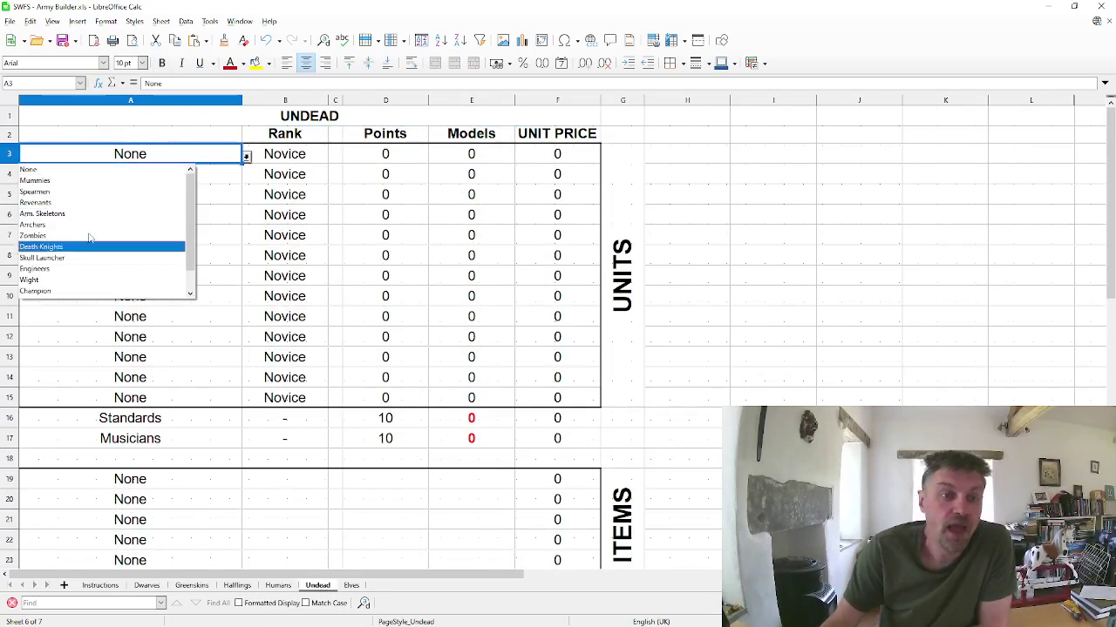
pyautogui.click(87, 180)
pyautogui.click(183, 179)
pyautogui.click(246, 177)
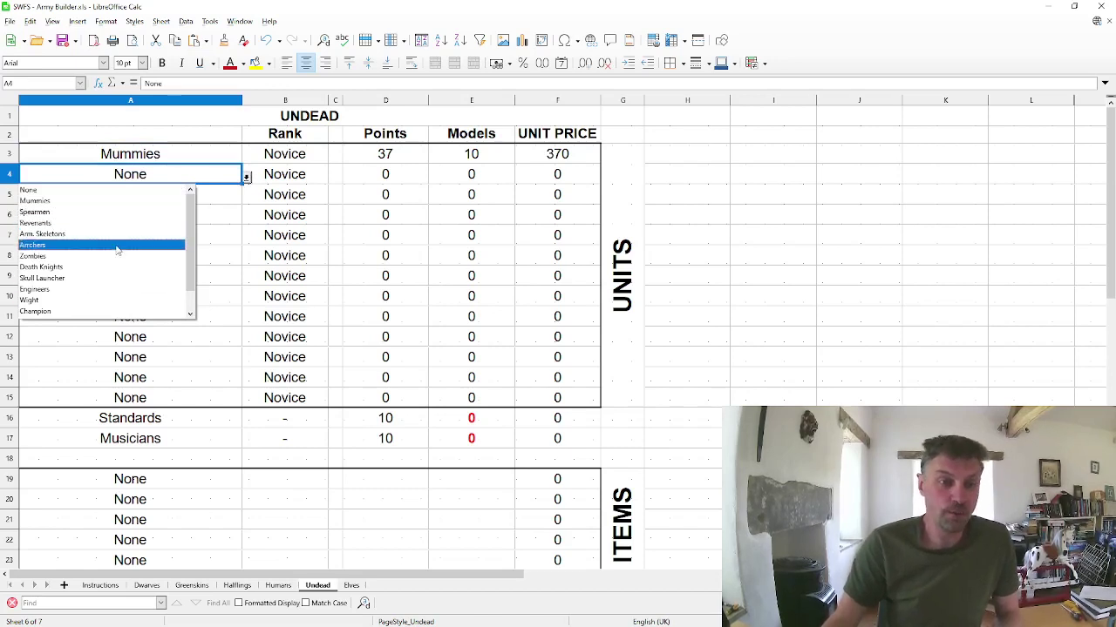
pyautogui.click(118, 246)
# Choose Zombies as the Undead unit in cell A5 and Wight in cell A6
pyautogui.click(216, 198)
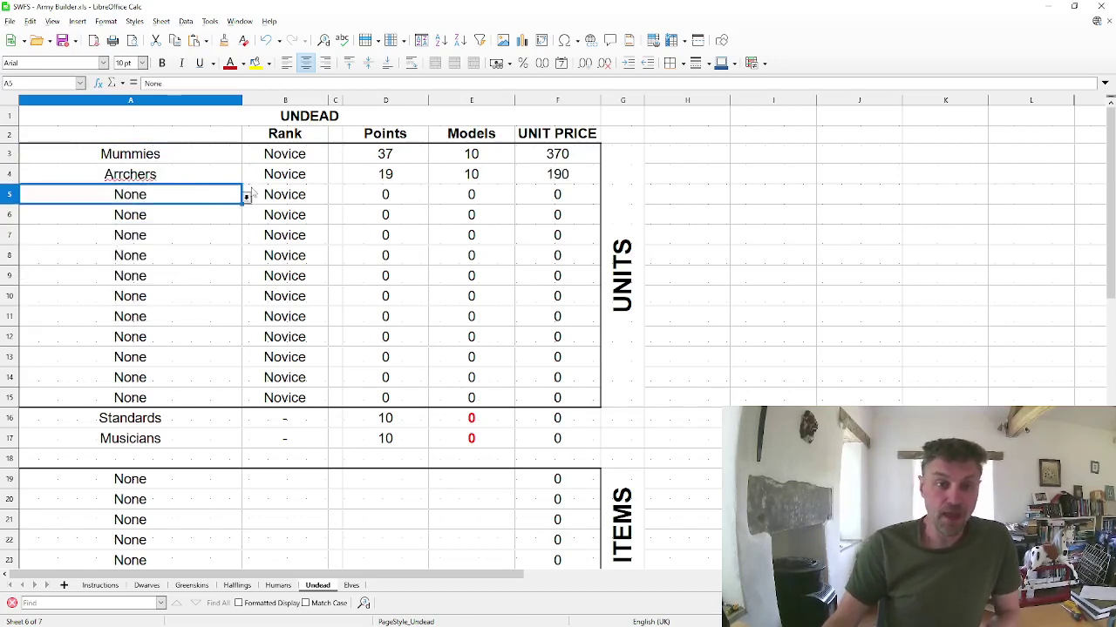
pyautogui.click(246, 197)
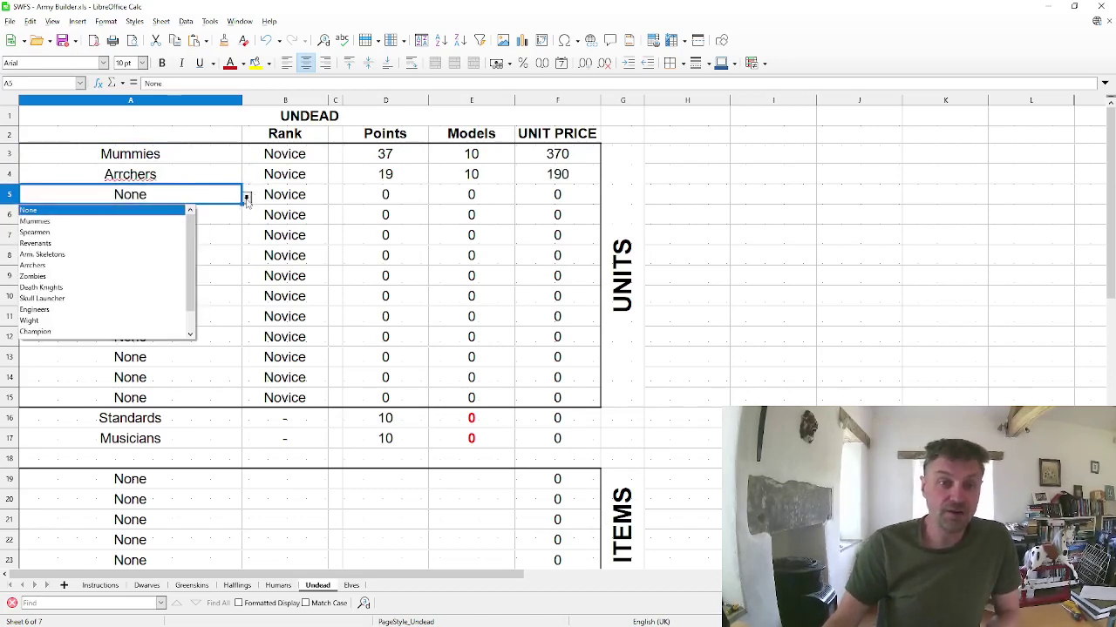
pyautogui.click(120, 276)
pyautogui.click(190, 222)
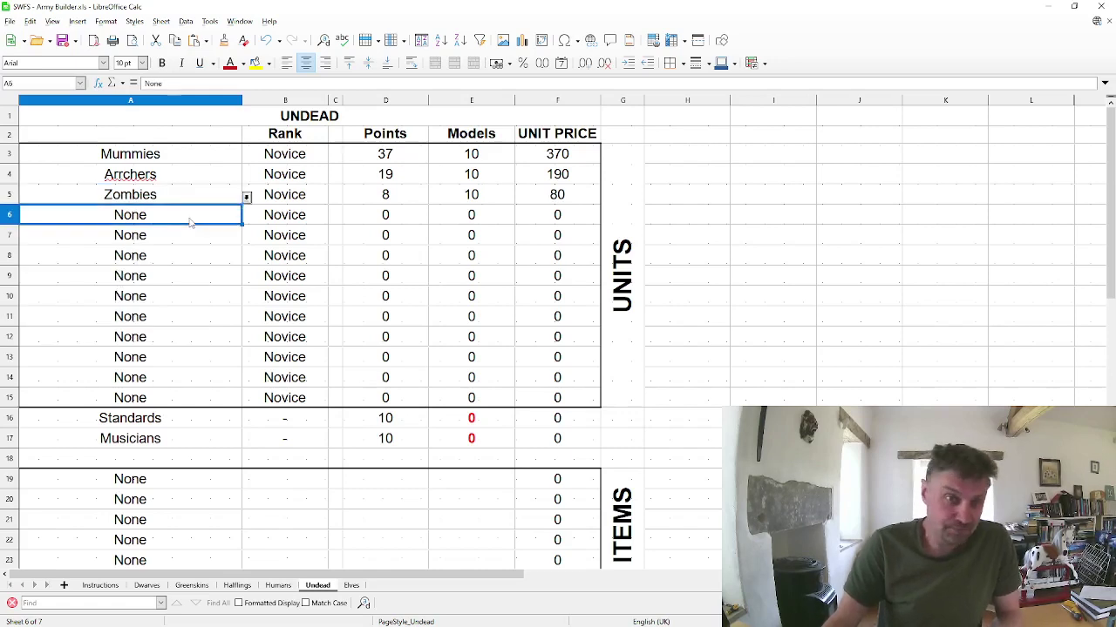
pyautogui.click(246, 217)
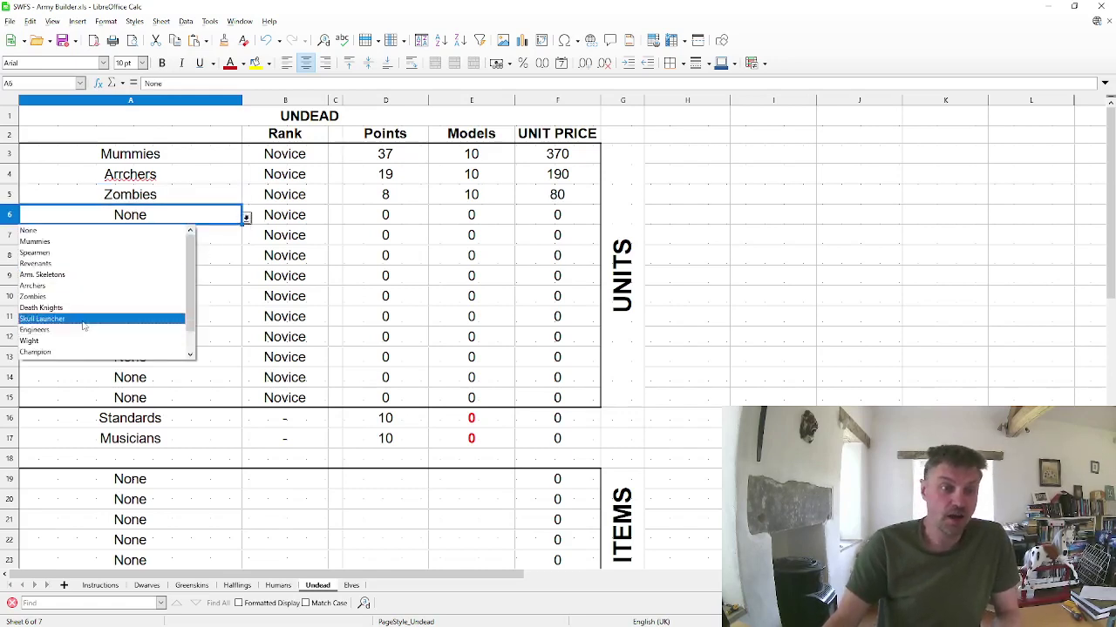
pyautogui.scroll(-2, 80, 331)
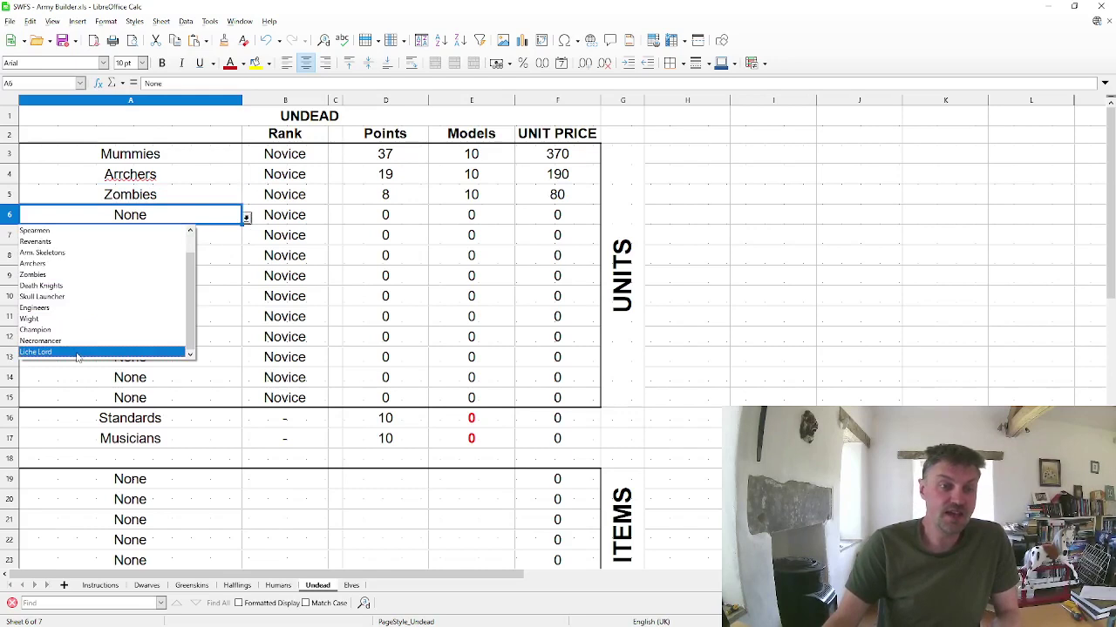
pyautogui.click(78, 319)
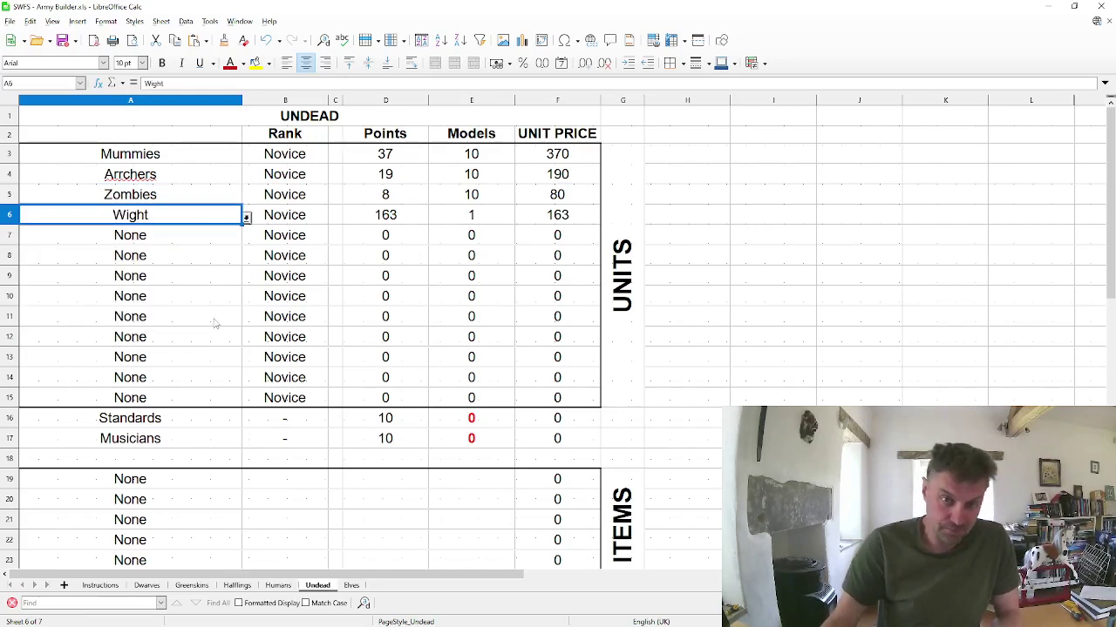
# Set the Wight's rank in B6 to Veteran and check the Undead army's total points
pyautogui.click(311, 223)
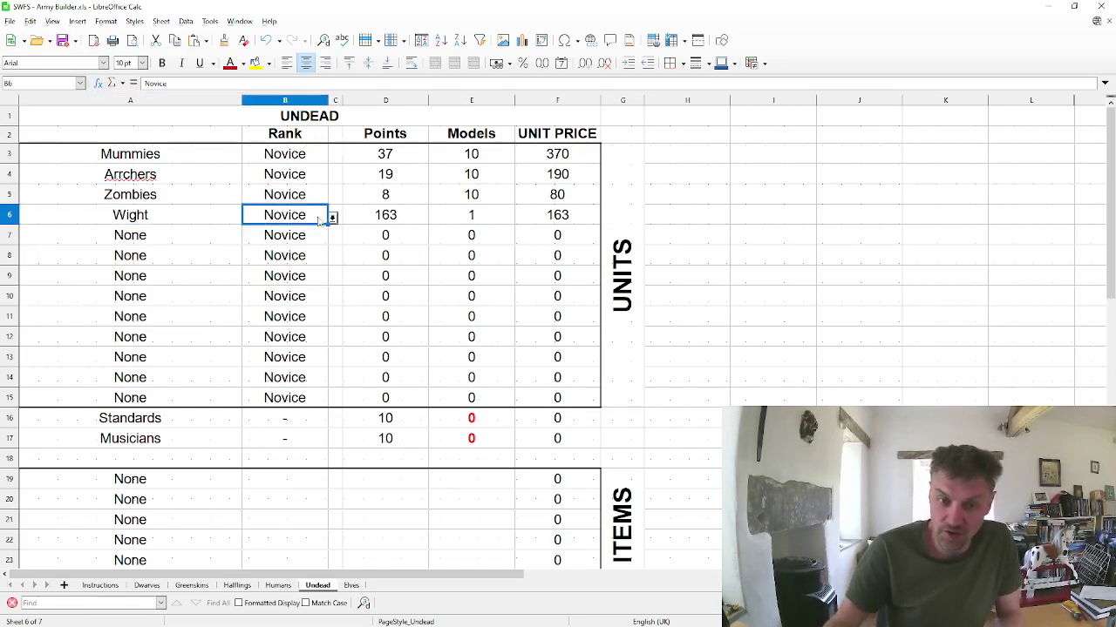
pyautogui.click(332, 217)
pyautogui.click(307, 264)
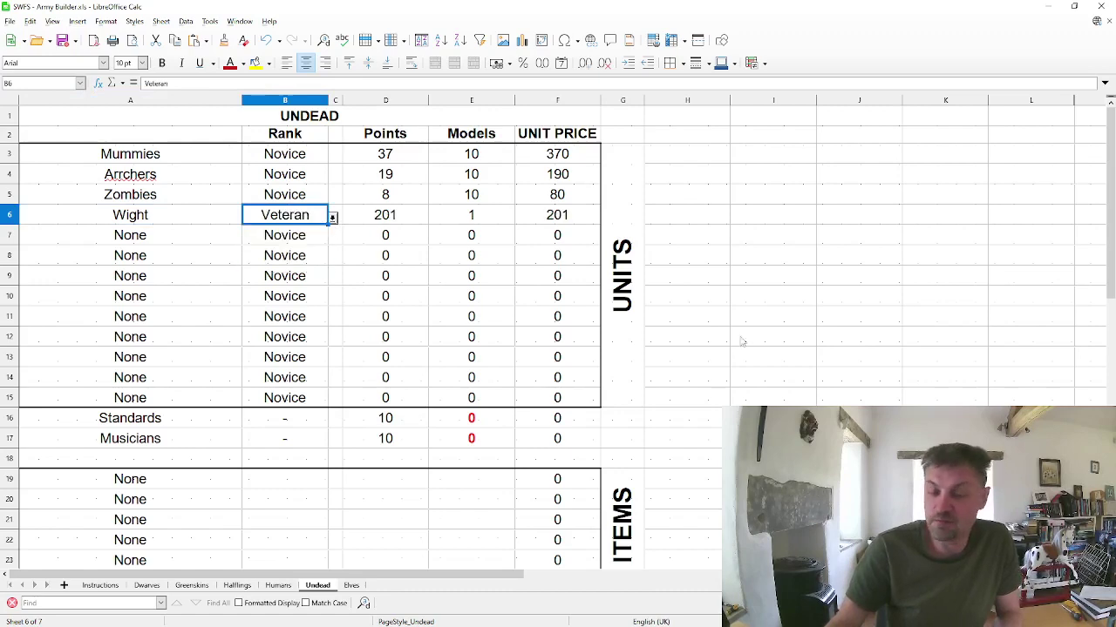
pyautogui.scroll(-5, 706, 339)
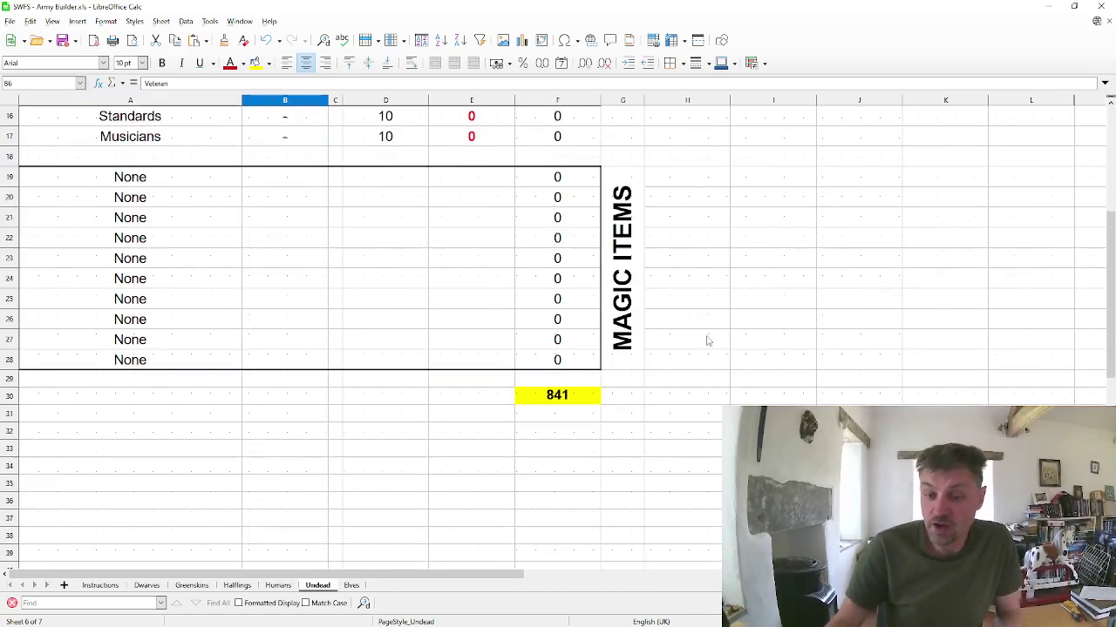
pyautogui.scroll(5, 706, 339)
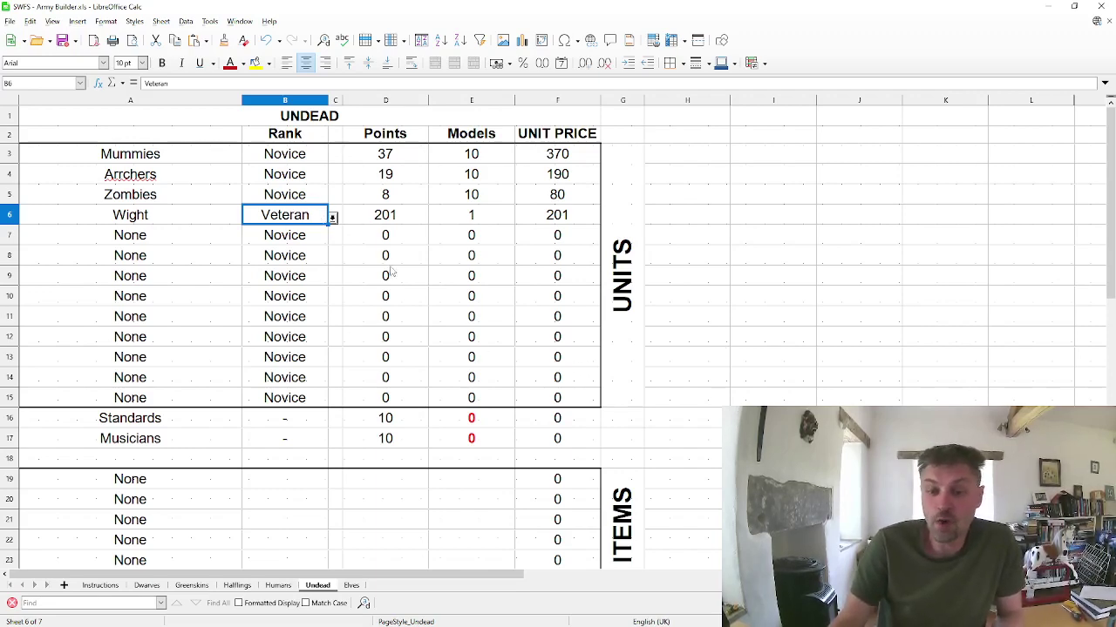
pyautogui.scroll(-7, 391, 272)
pyautogui.scroll(6, 428, 287)
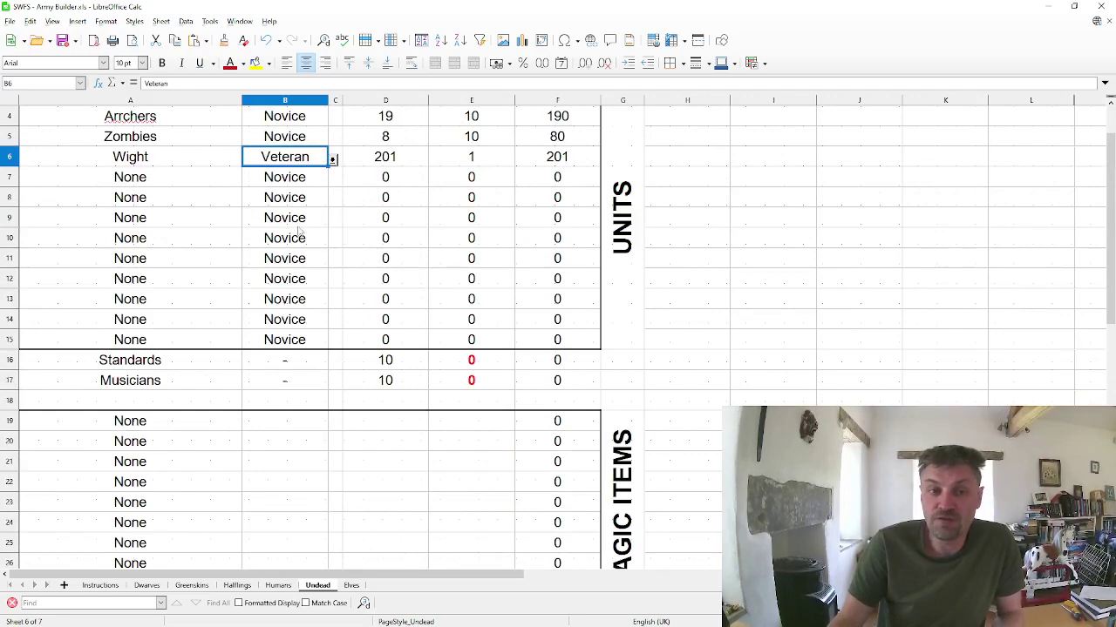
# Add another Zombies unit in cell A7 of the Undead sheet and check the army's total points
pyautogui.click(205, 185)
pyautogui.click(246, 180)
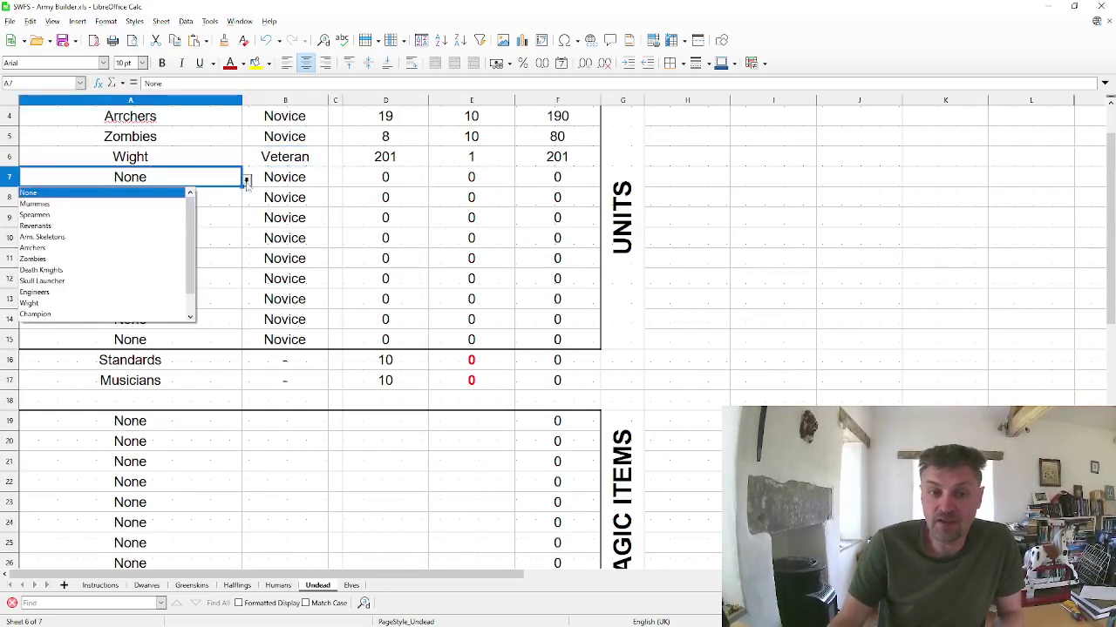
pyautogui.click(121, 258)
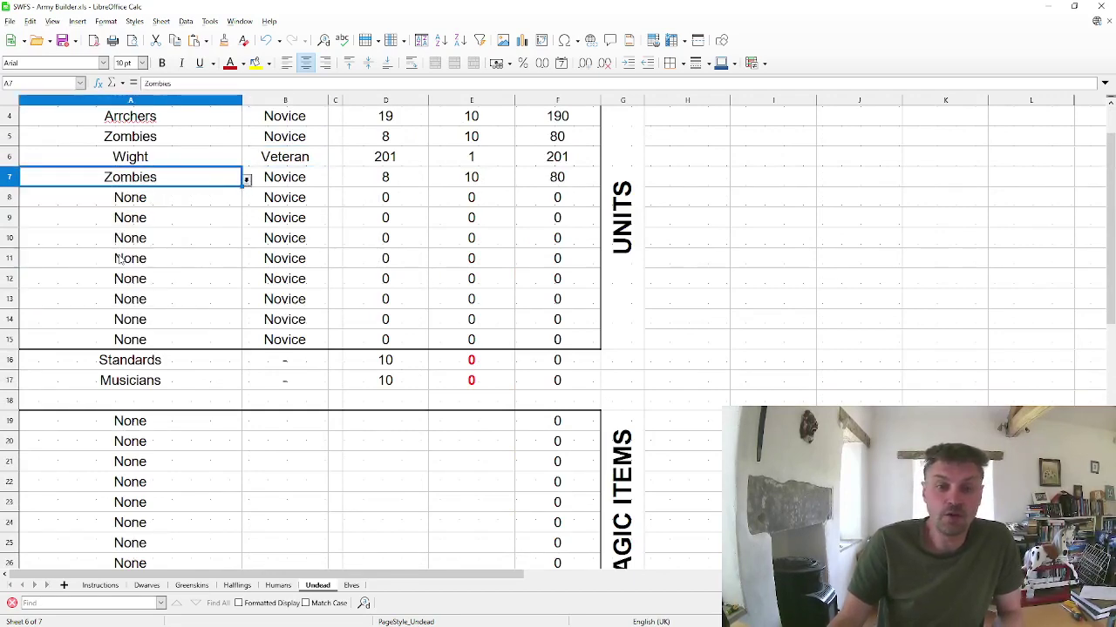
pyautogui.scroll(-5, 570, 269)
pyautogui.scroll(6, 585, 277)
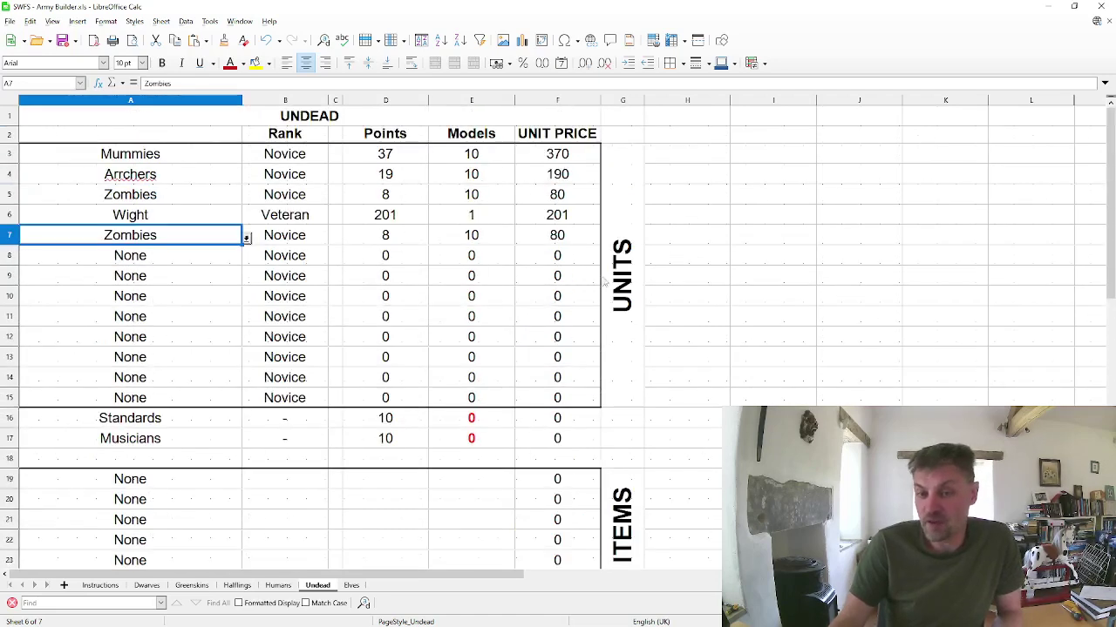